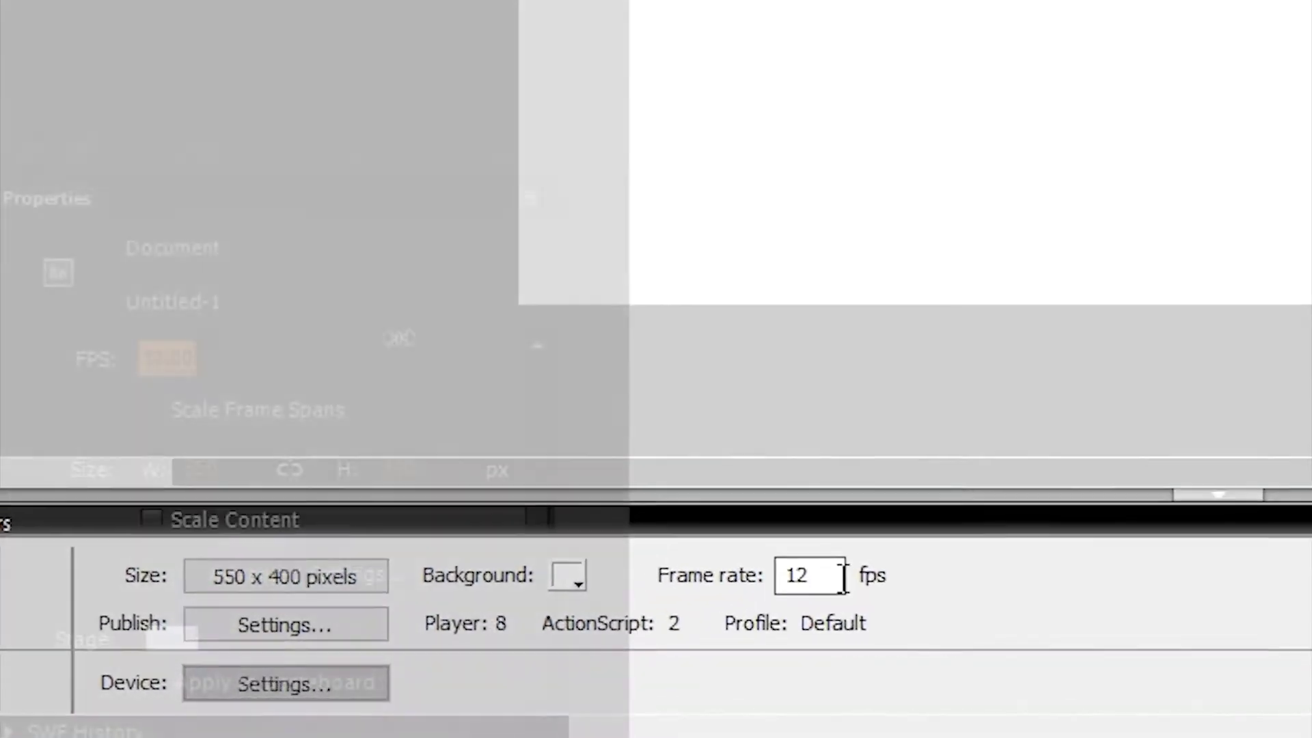
Step: Set the document frame rate to 30 fps and preview the walk cycle
{"action": "double_click", "coordinate": [843, 577]}
{"action": "type", "text": "24"}
{"action": "left_click", "coordinate": [167, 359]}
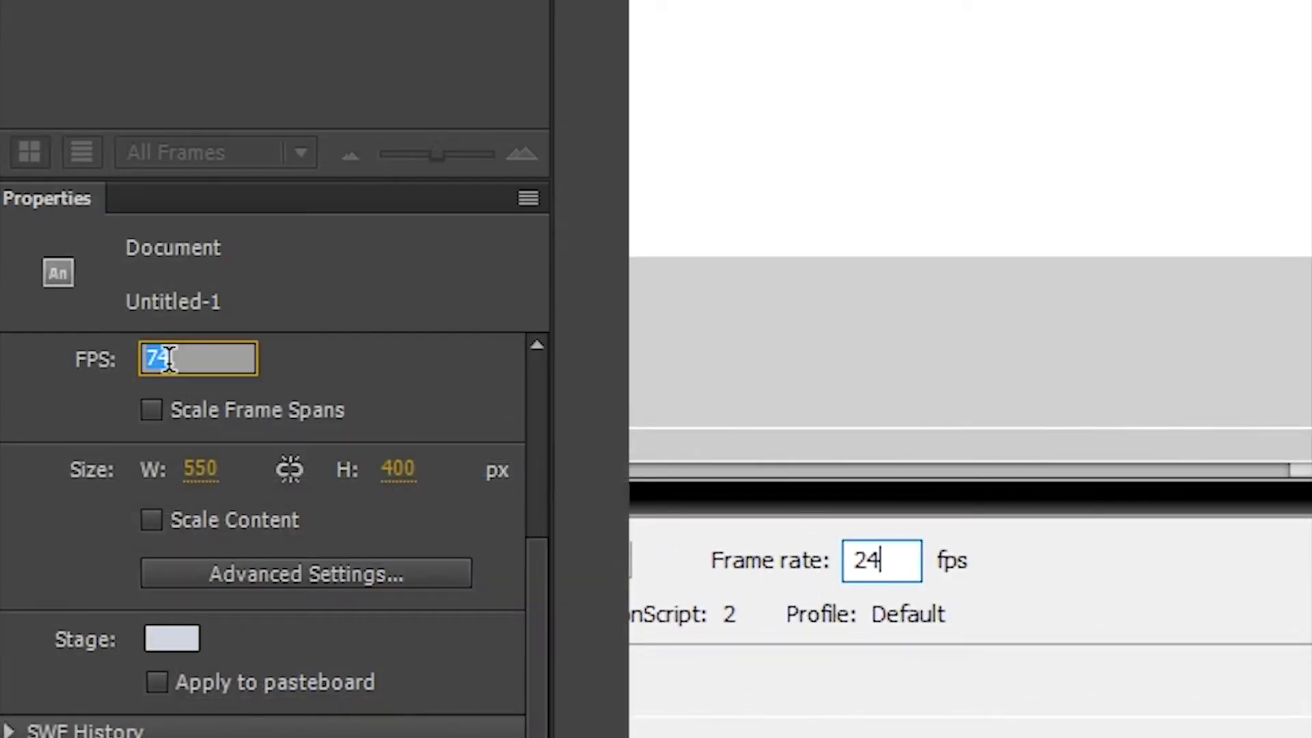
{"action": "type", "text": "24"}
{"action": "key", "text": "BackSpace"}
{"action": "key", "text": "BackSpace"}
{"action": "type", "text": "39"}
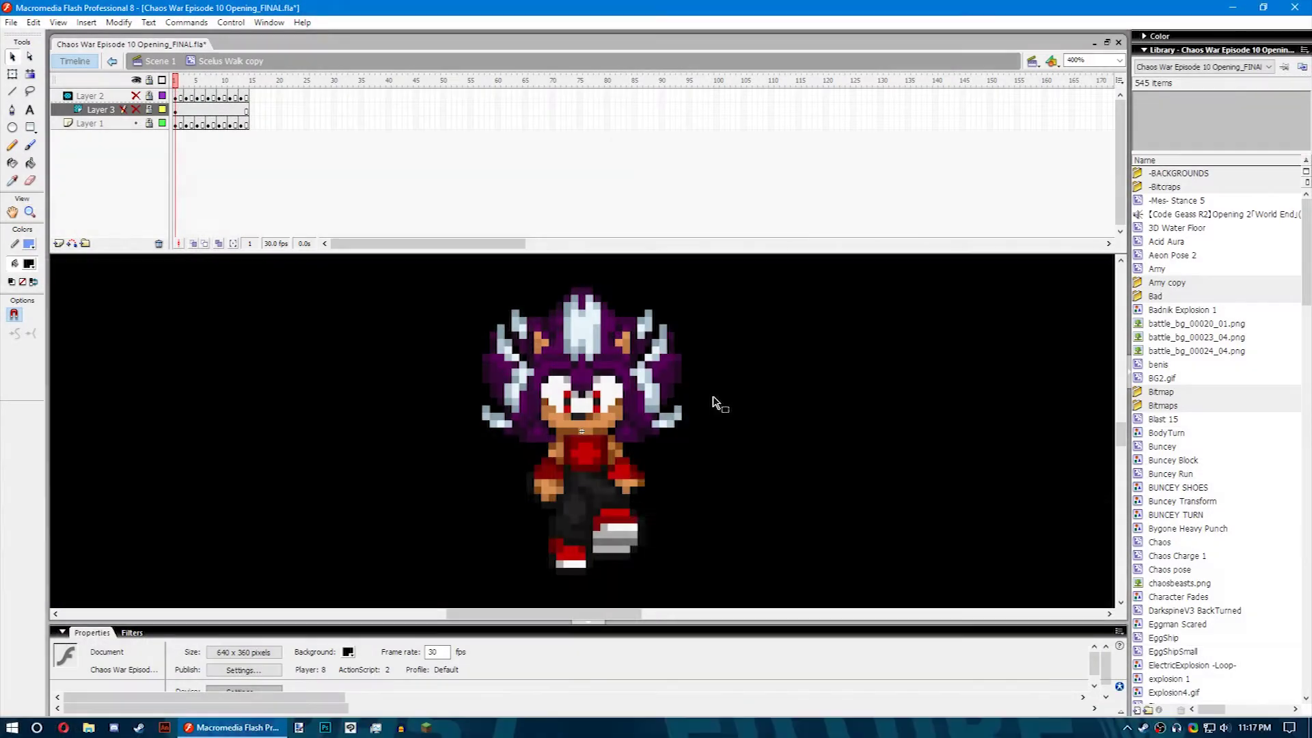
{"action": "key", "text": "Return"}
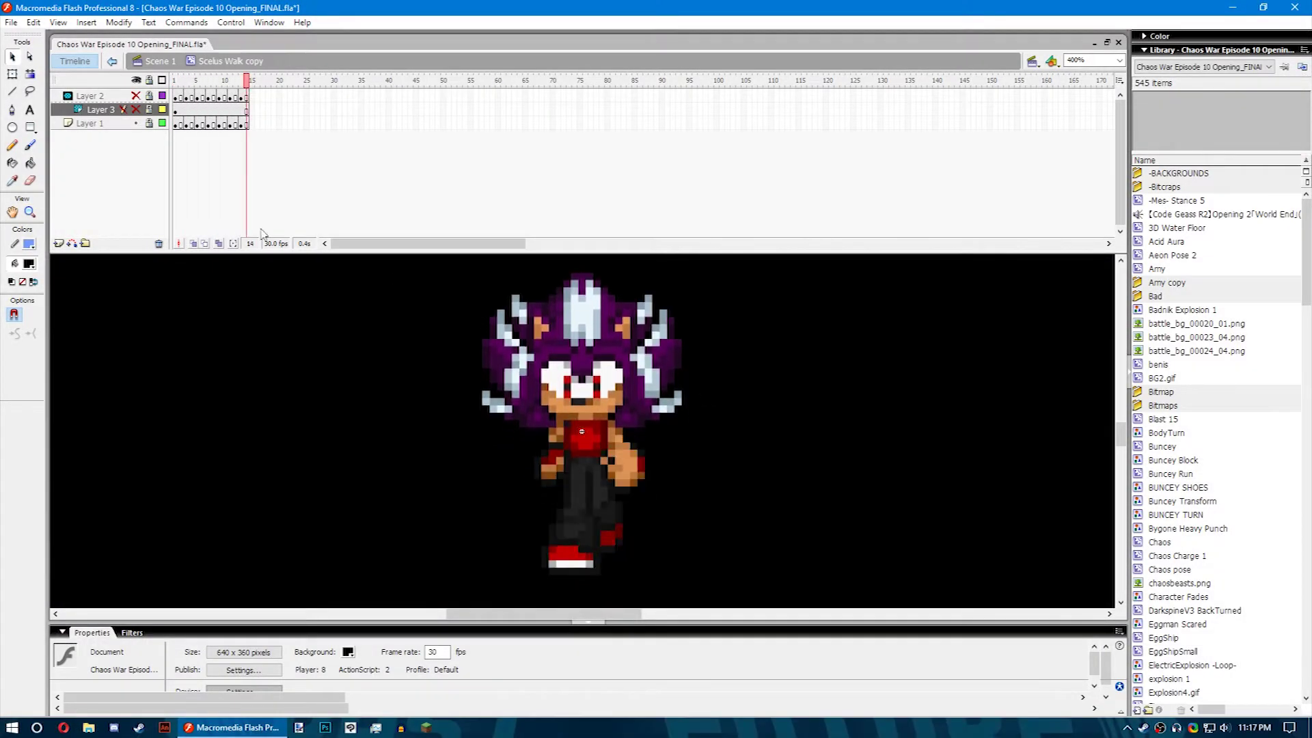
{"action": "left_click", "coordinate": [178, 90]}
Step: Extend Layer 3's walk cycle to about 28 frames and play it from the start
{"action": "key", "text": "F5"}
{"action": "key", "text": "period"}
{"action": "key", "text": "period"}
{"action": "key", "text": "F5"}
{"action": "key", "text": "period"}
{"action": "key", "text": "period"}
{"action": "key", "text": "F5"}
{"action": "key", "text": "period"}
{"action": "key", "text": "F5"}
{"action": "key", "text": "period"}
{"action": "key", "text": "period"}
{"action": "key", "text": "F5"}
{"action": "key", "text": "period"}
{"action": "key", "text": "period"}
{"action": "key", "text": "F5"}
{"action": "key", "text": "period"}
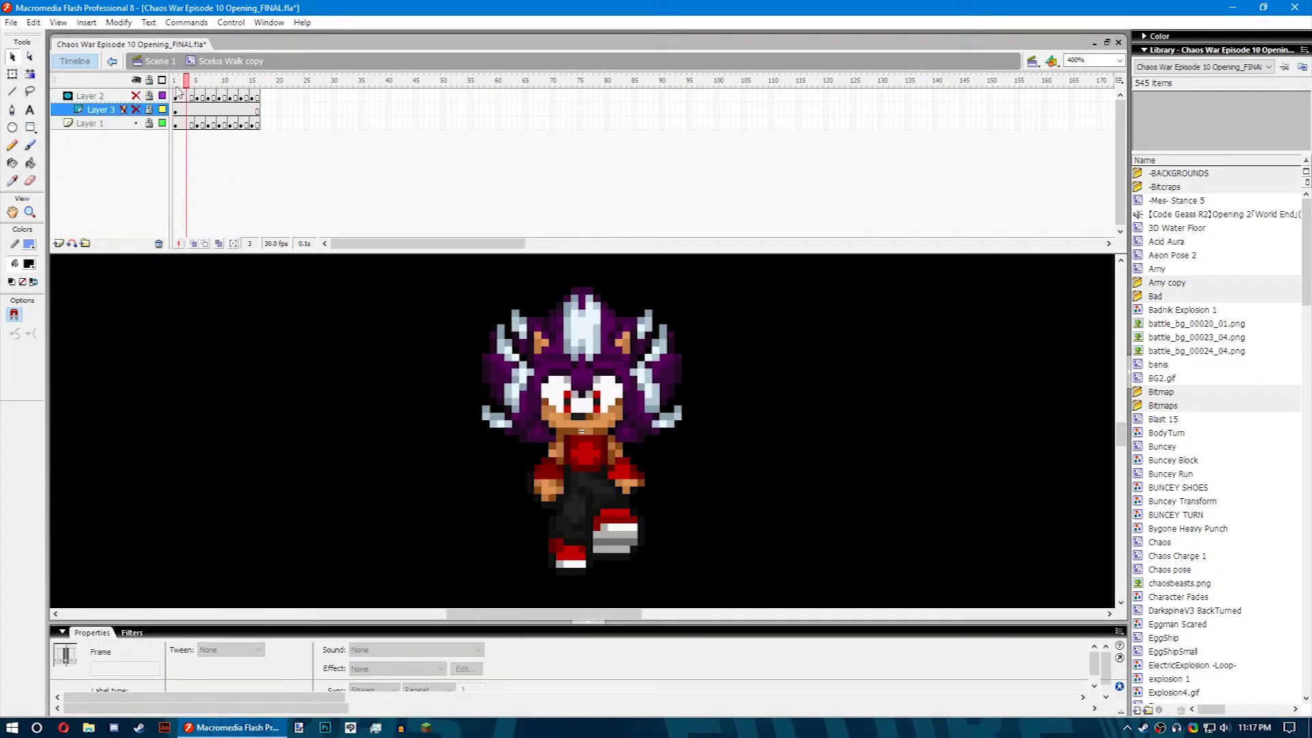
{"action": "key", "text": "period"}
{"action": "key", "text": "F5"}
{"action": "key", "text": "period"}
{"action": "key", "text": "period"}
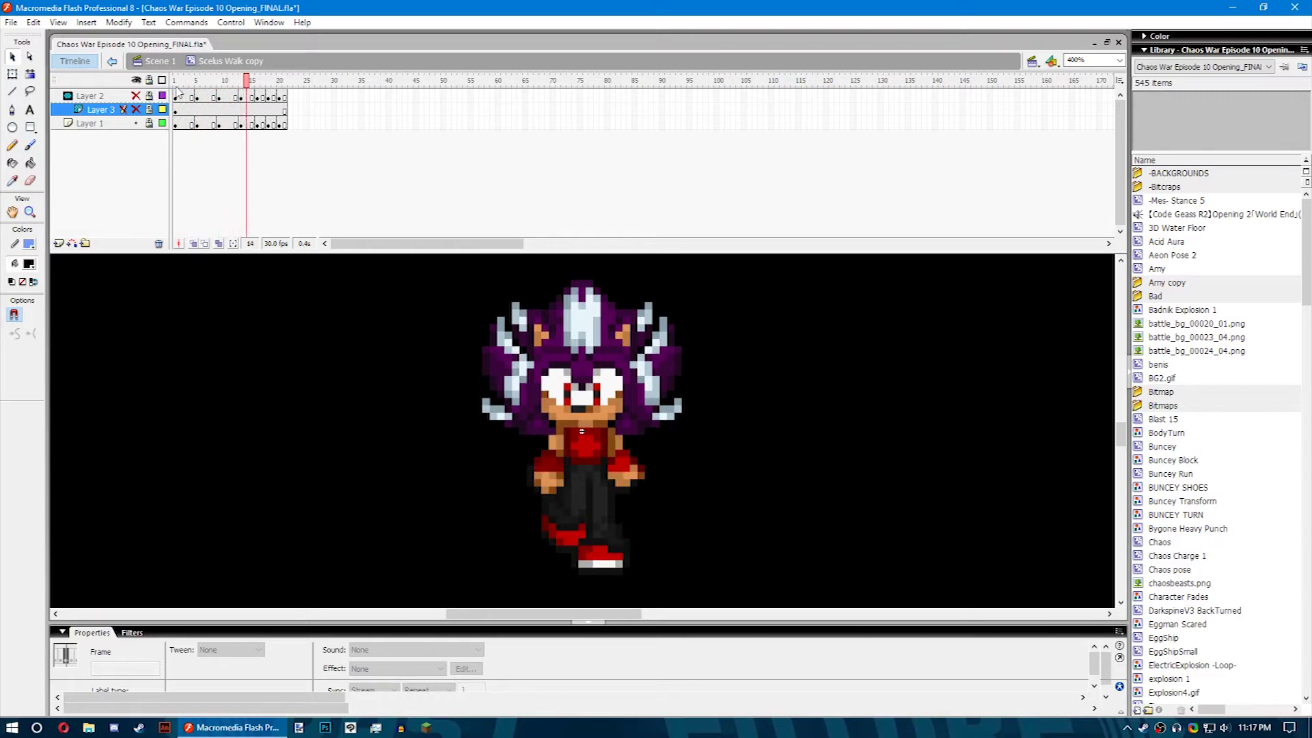
{"action": "key", "text": "F5"}
{"action": "key", "text": "period"}
{"action": "key", "text": "period"}
{"action": "key", "text": "F5"}
{"action": "key", "text": "period"}
{"action": "key", "text": "period"}
{"action": "key", "text": "F5"}
{"action": "key", "text": "period"}
{"action": "key", "text": "period"}
{"action": "key", "text": "period"}
{"action": "key", "text": "F5"}
{"action": "key", "text": "period"}
{"action": "key", "text": "period"}
{"action": "key", "text": "F5"}
{"action": "key", "text": "period"}
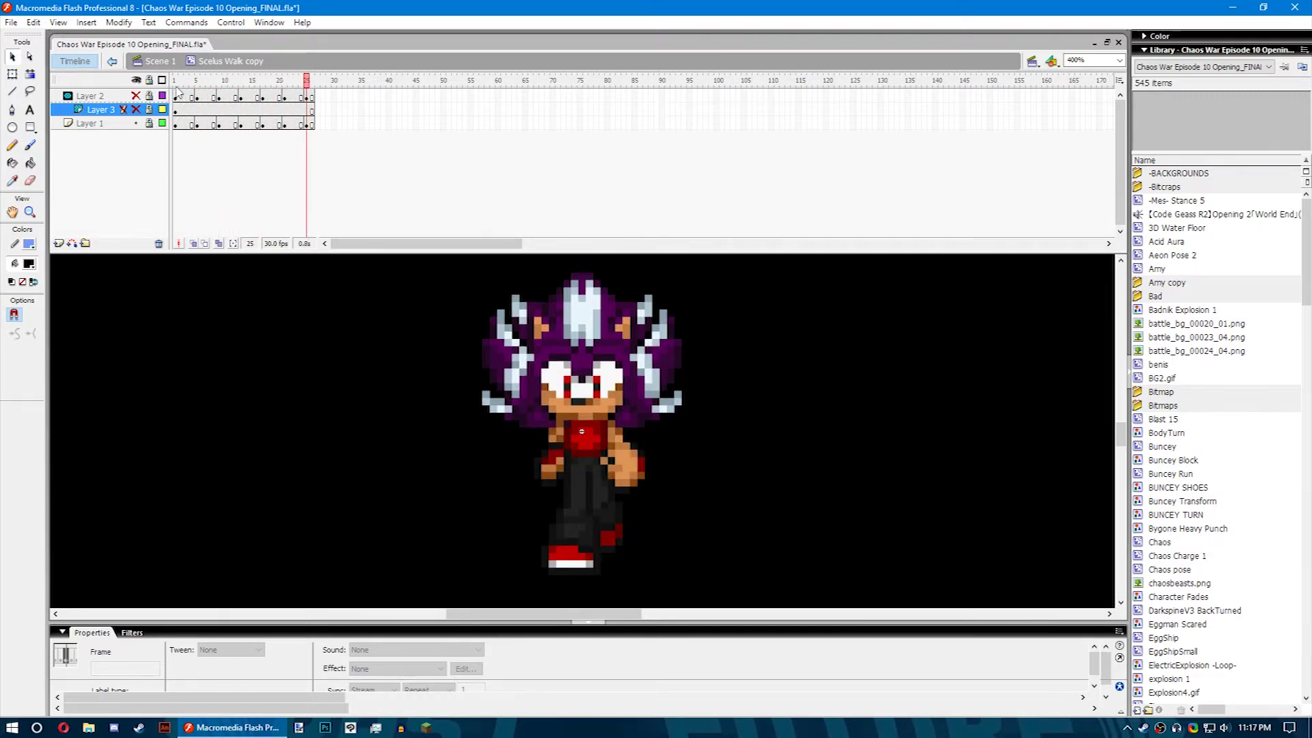
{"action": "key", "text": "F5"}
{"action": "key", "text": "period"}
{"action": "key", "text": "period"}
{"action": "key", "text": "F5"}
{"action": "key", "text": "period"}
{"action": "key", "text": "Return"}
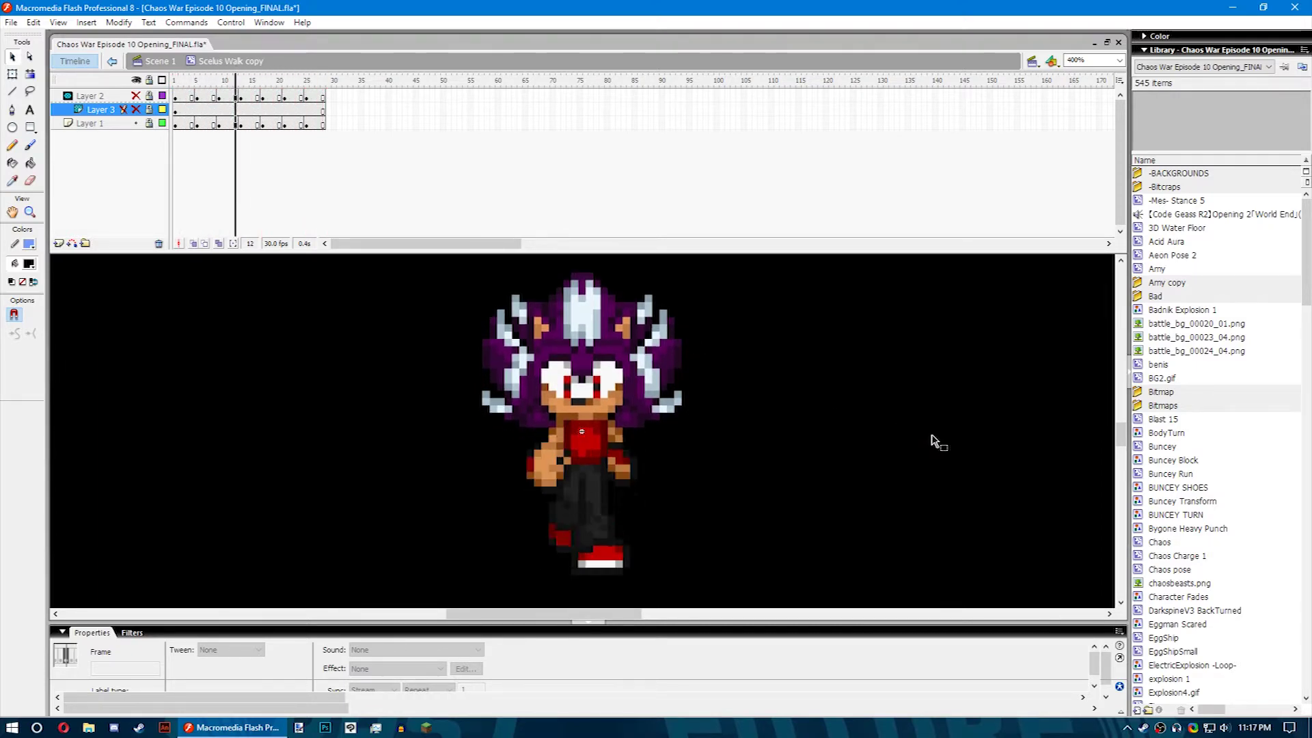
{"action": "key", "text": "Return"}
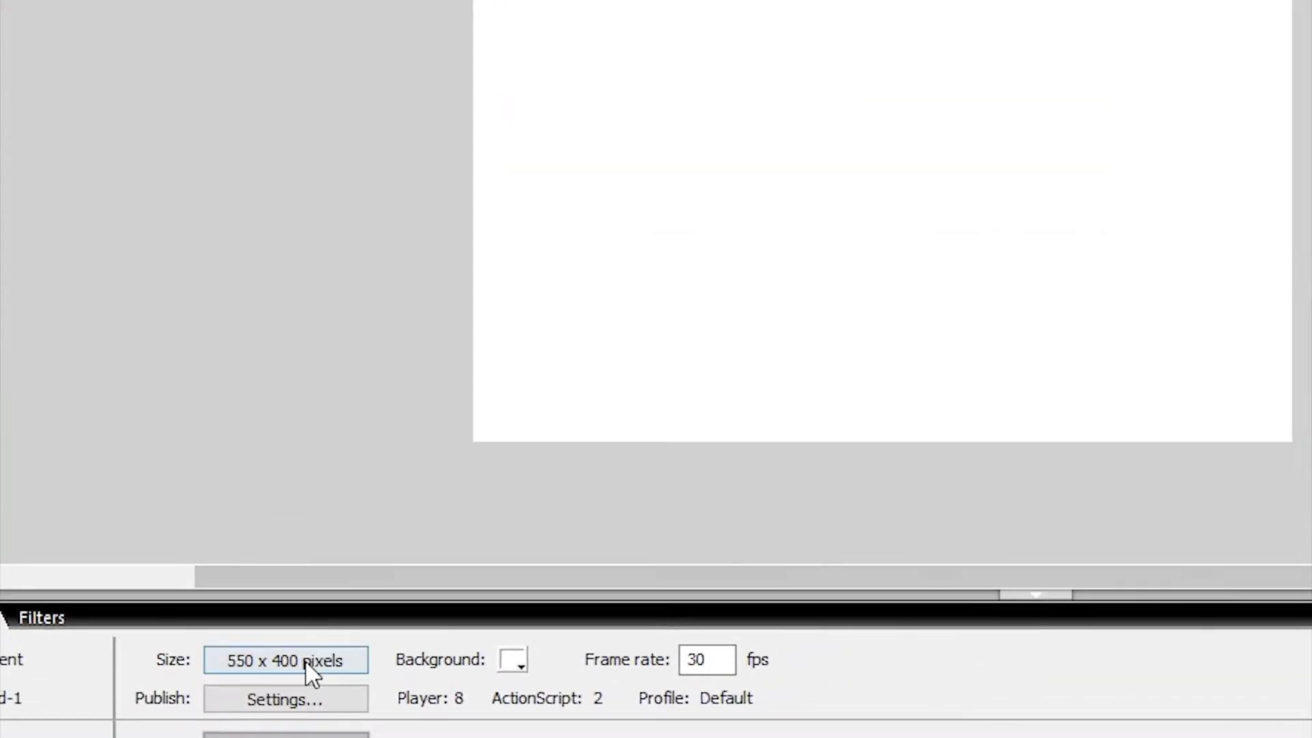
Step: Mix a pale grey (RGB 234, 236, 238) in the custom colour picker for the stage background
{"action": "left_click", "coordinate": [555, 617]}
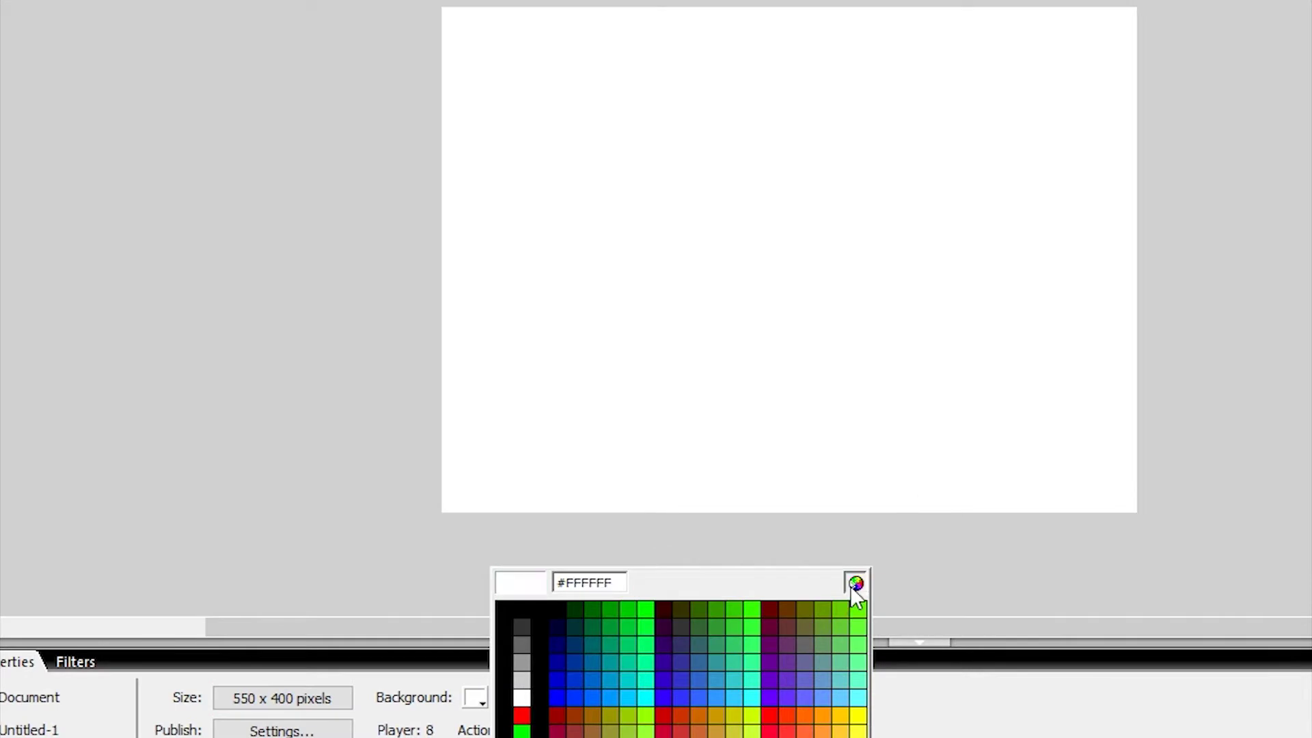
{"action": "left_click", "coordinate": [855, 582]}
{"action": "left_click", "coordinate": [1188, 8]}
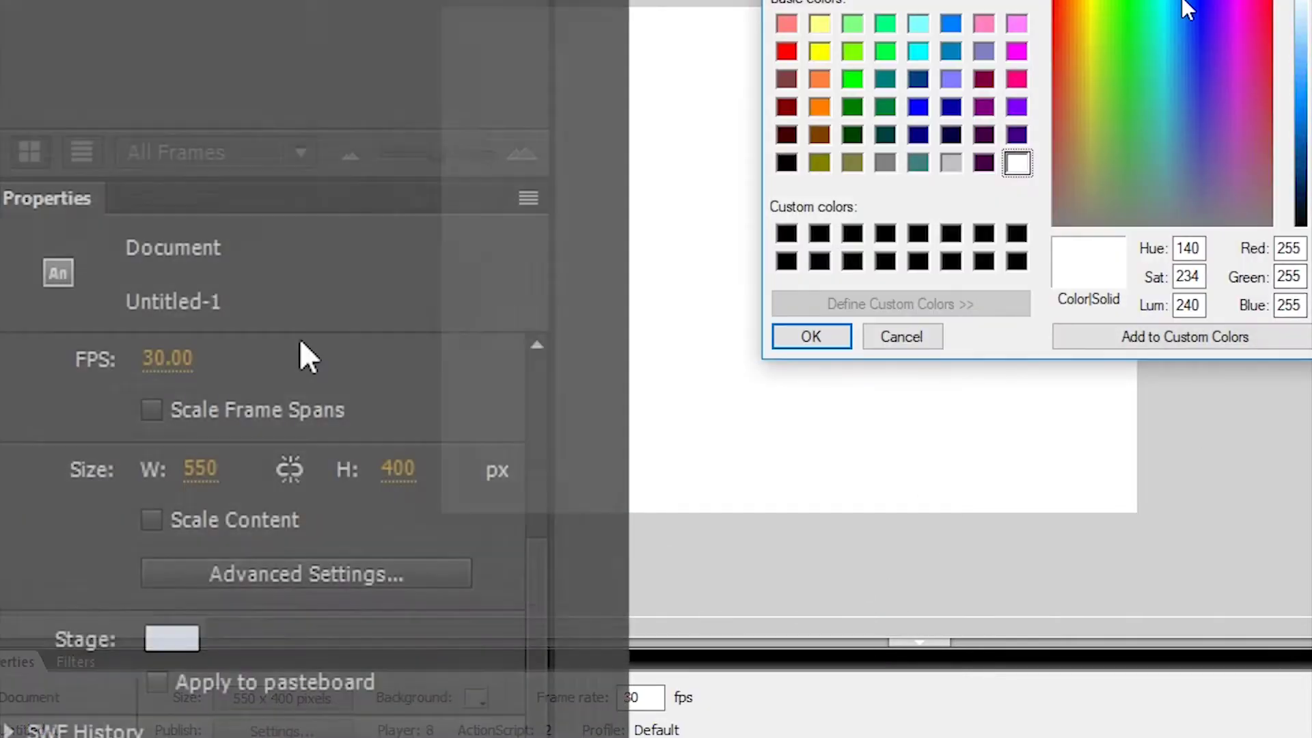
{"action": "mouse_move", "coordinate": [1185, 3]}
{"action": "left_mouse_down"}
{"action": "mouse_move", "coordinate": [1163, 6]}
{"action": "mouse_move", "coordinate": [1175, 5]}
{"action": "left_mouse_up"}
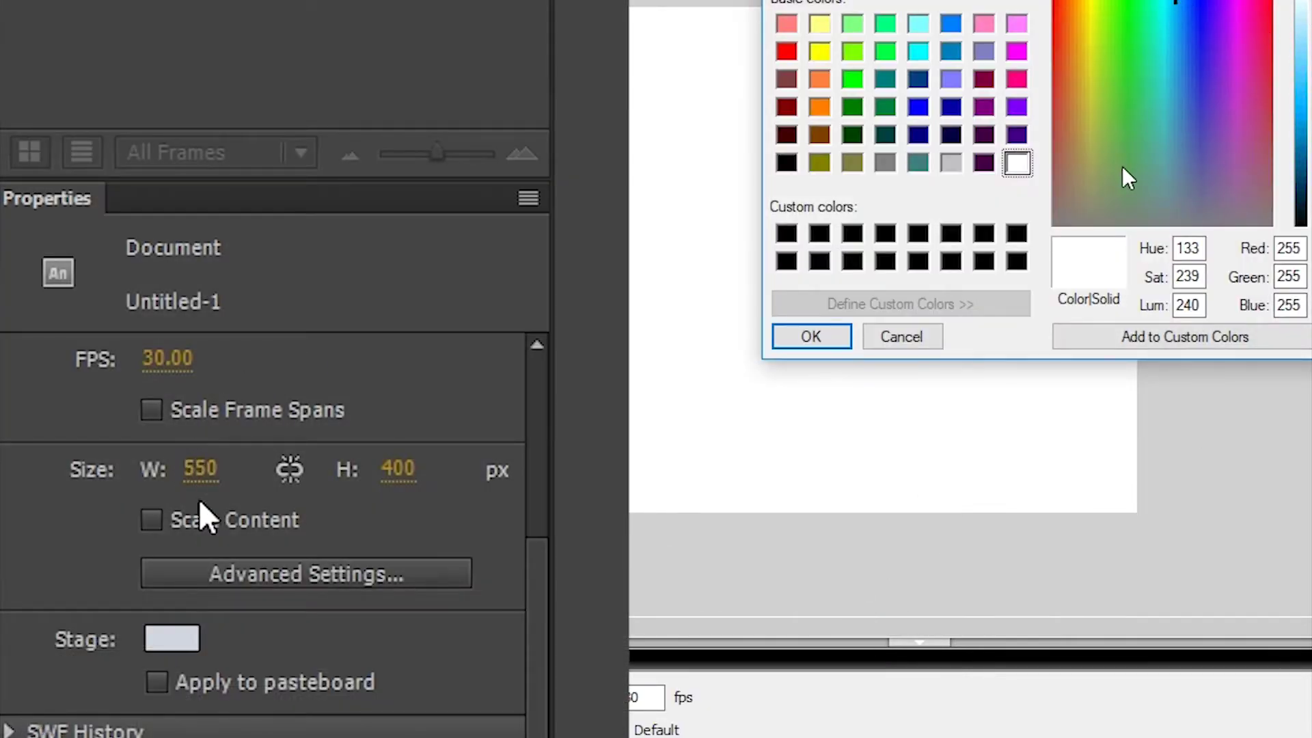
{"action": "mouse_move", "coordinate": [1176, 205]}
{"action": "left_mouse_down"}
{"action": "mouse_move", "coordinate": [1180, 184]}
{"action": "mouse_move", "coordinate": [1183, 198]}
{"action": "left_mouse_up"}
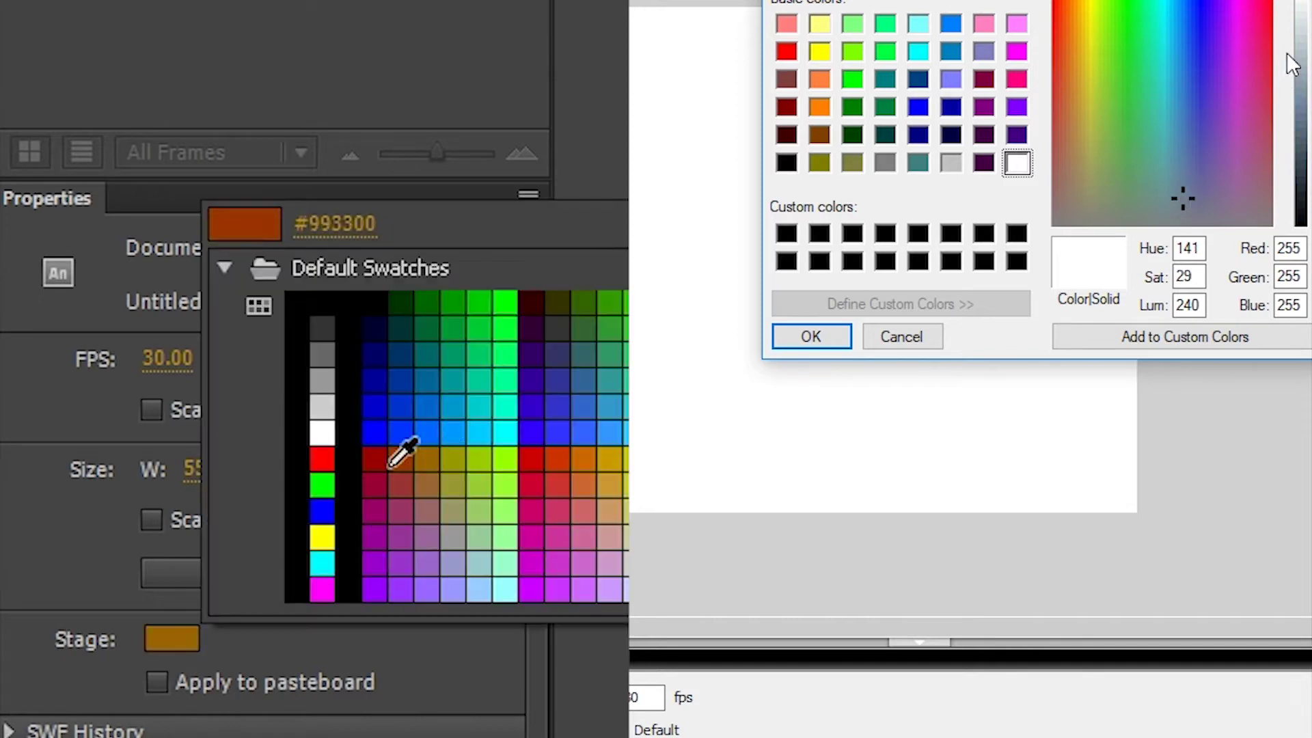
{"action": "left_click_drag", "start_coordinate": [1300, 27], "coordinate": [1301, 17]}
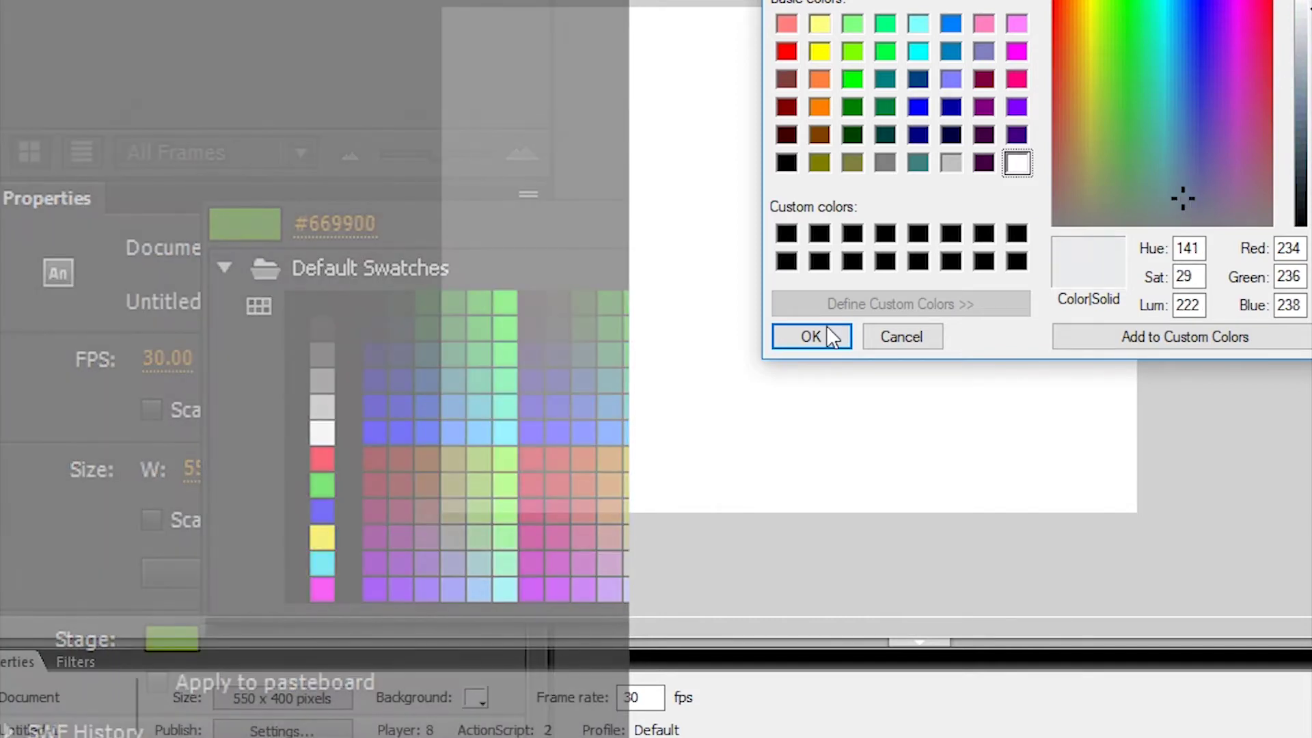
{"action": "left_click", "coordinate": [826, 334]}
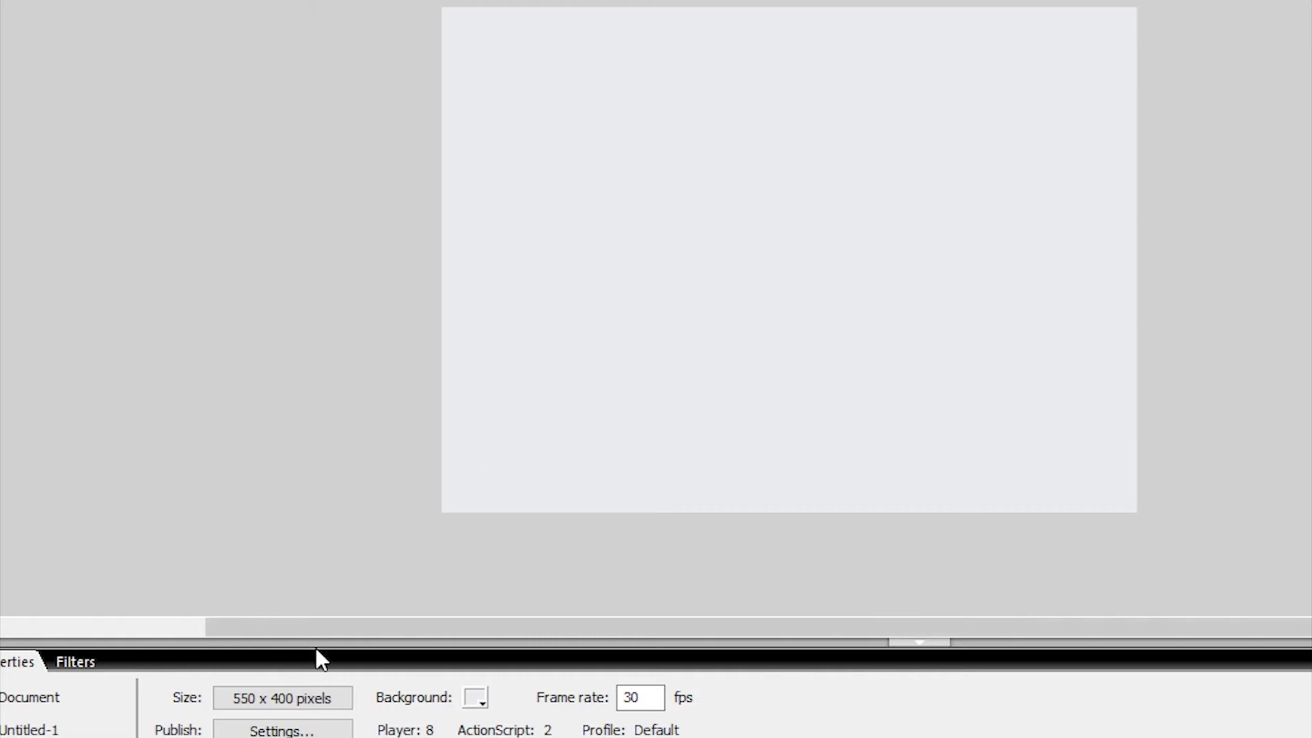
Step: Enter 854 width and 480 height in Document Properties and match to Default
{"action": "left_click", "coordinate": [287, 697]}
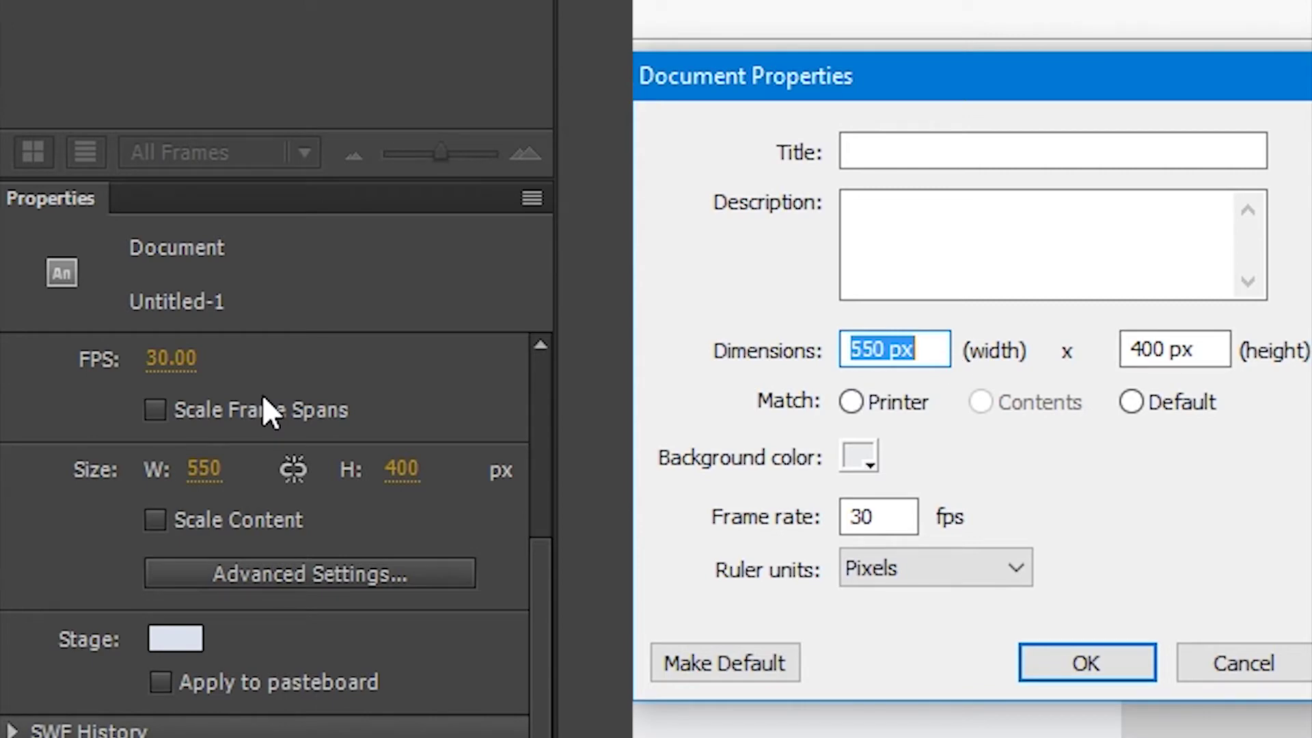
{"action": "left_click", "coordinate": [218, 472]}
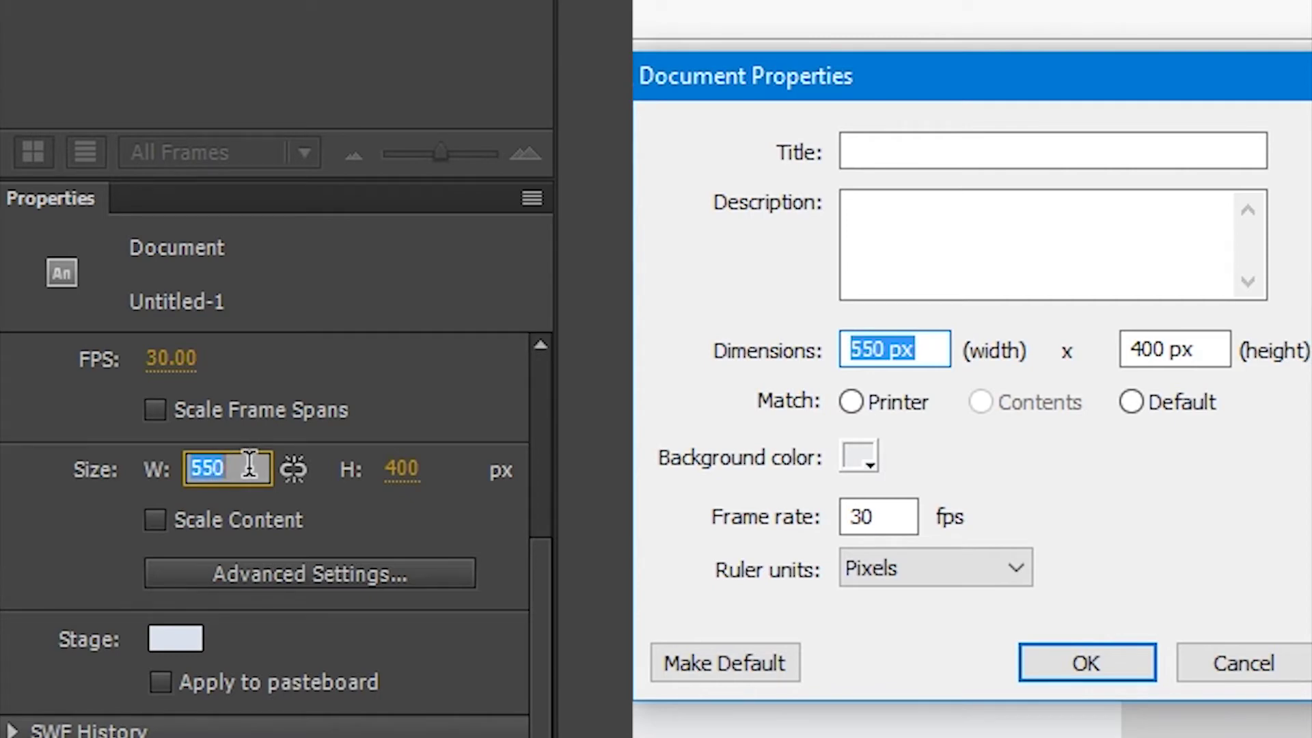
{"action": "type", "text": "854"}
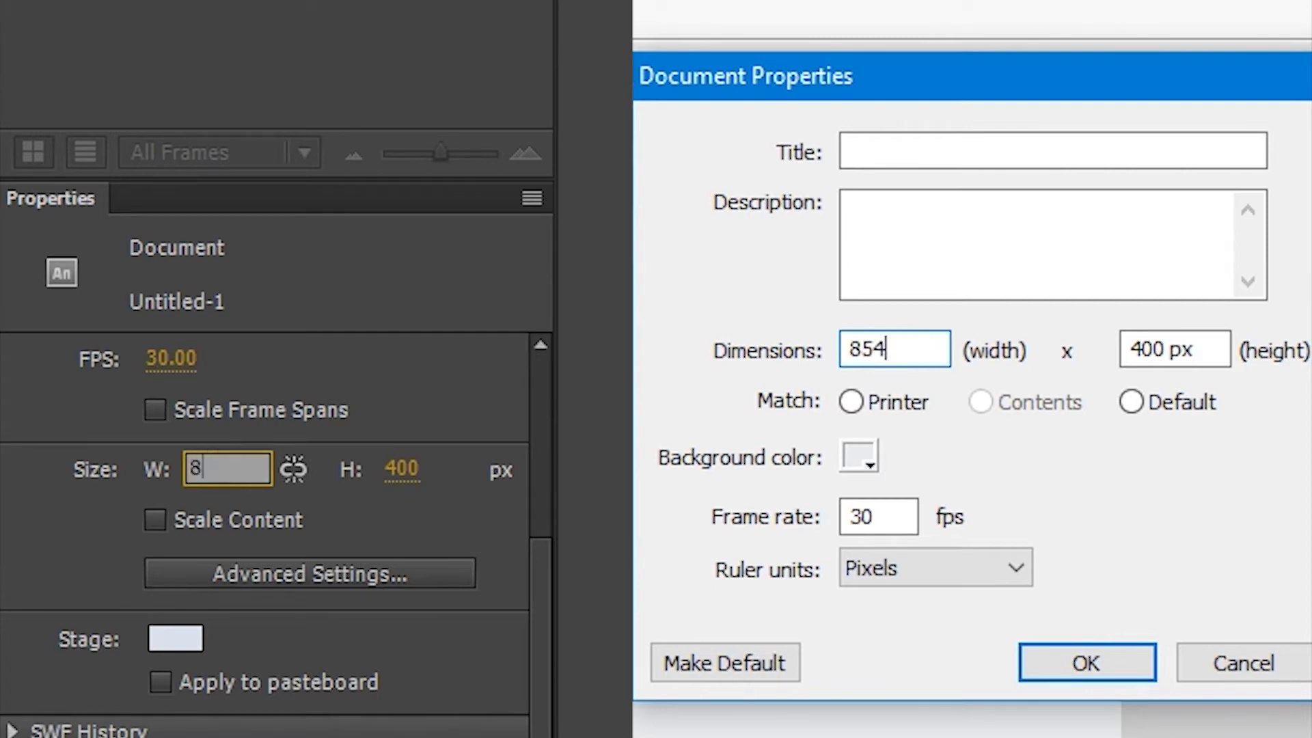
{"action": "key", "text": "Tab"}
{"action": "type", "text": "480"}
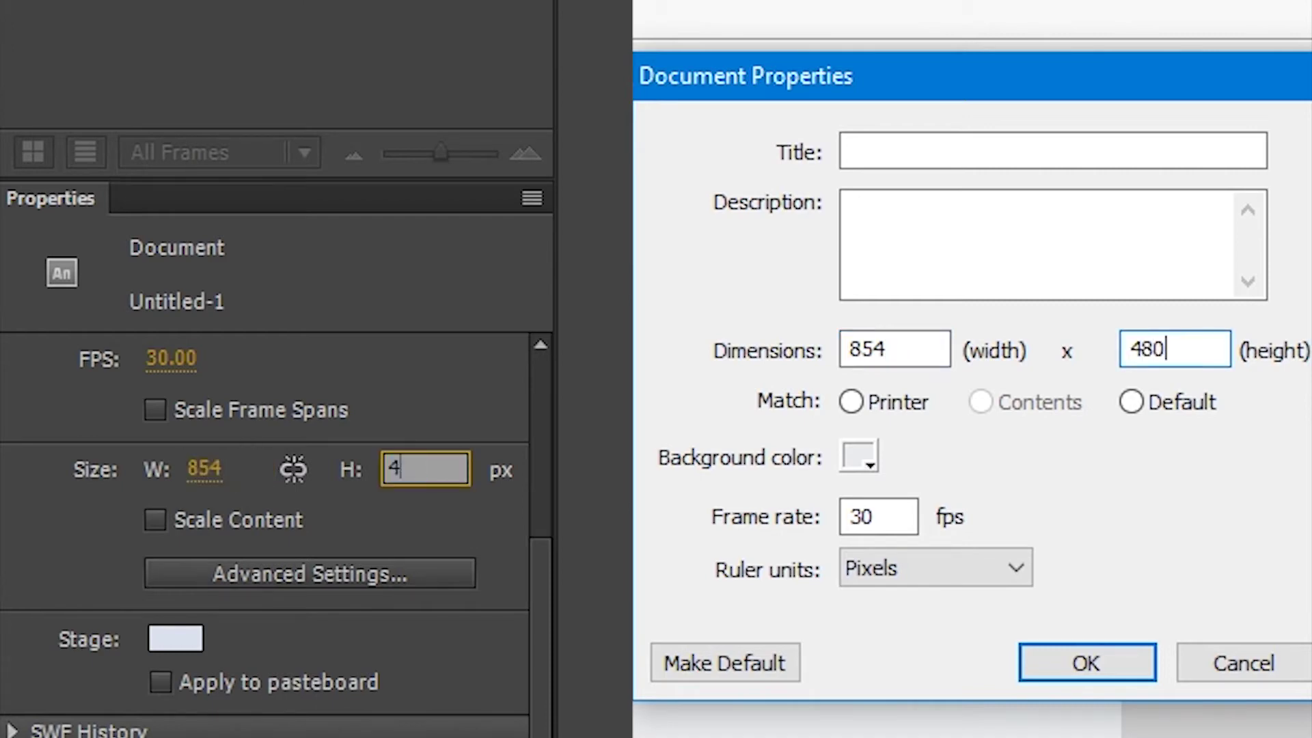
{"action": "key", "text": "Return"}
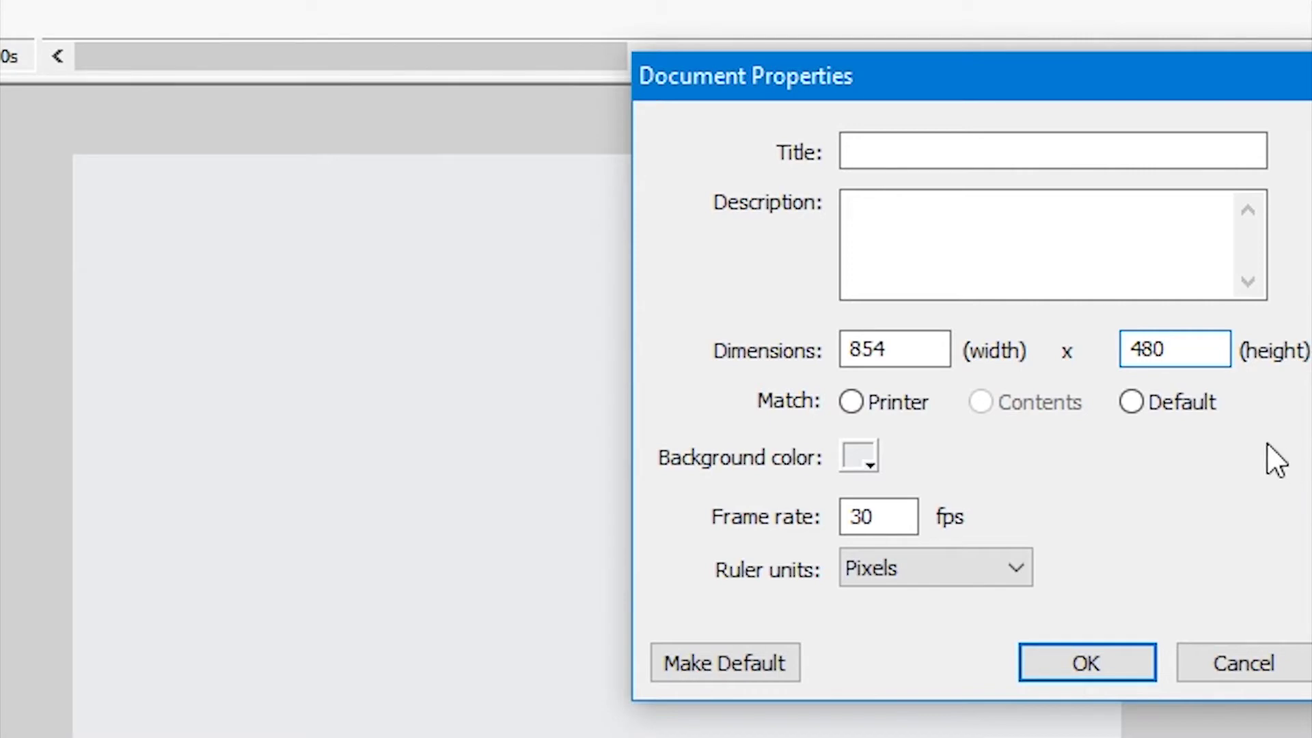
{"action": "left_click", "coordinate": [1169, 409]}
{"action": "left_click", "coordinate": [873, 452]}
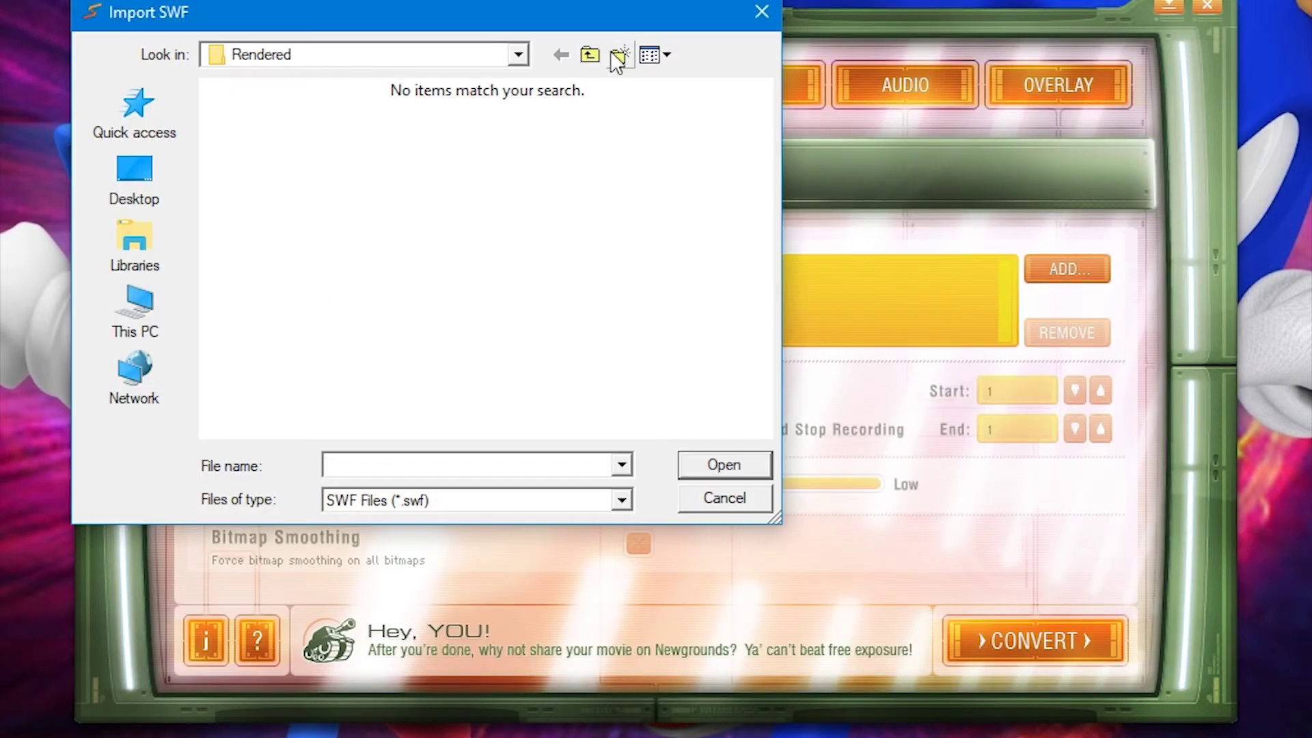
Step: Import the Episode 8 scene SWF from the AnimateCC folder and show the VIDEO options
{"action": "left_click", "coordinate": [590, 57]}
{"action": "left_click", "coordinate": [588, 60]}
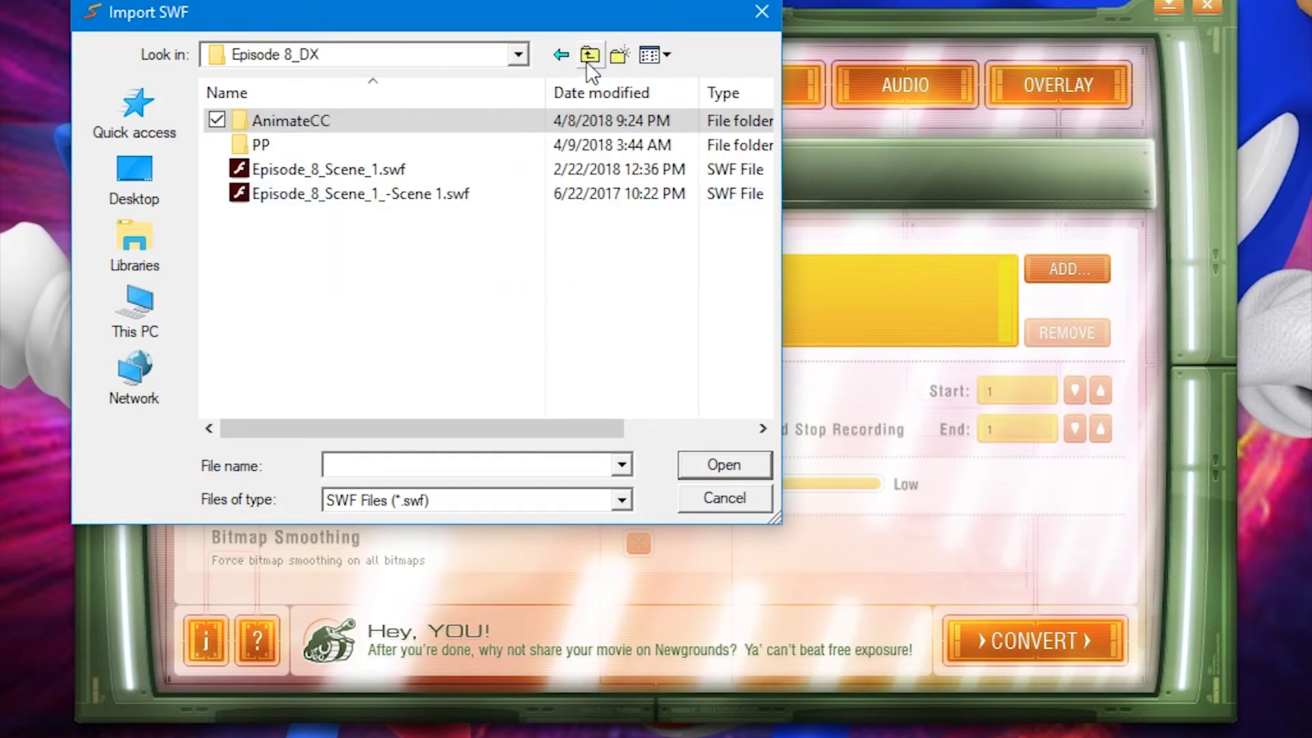
{"action": "double_click", "coordinate": [321, 121]}
{"action": "double_click", "coordinate": [404, 171]}
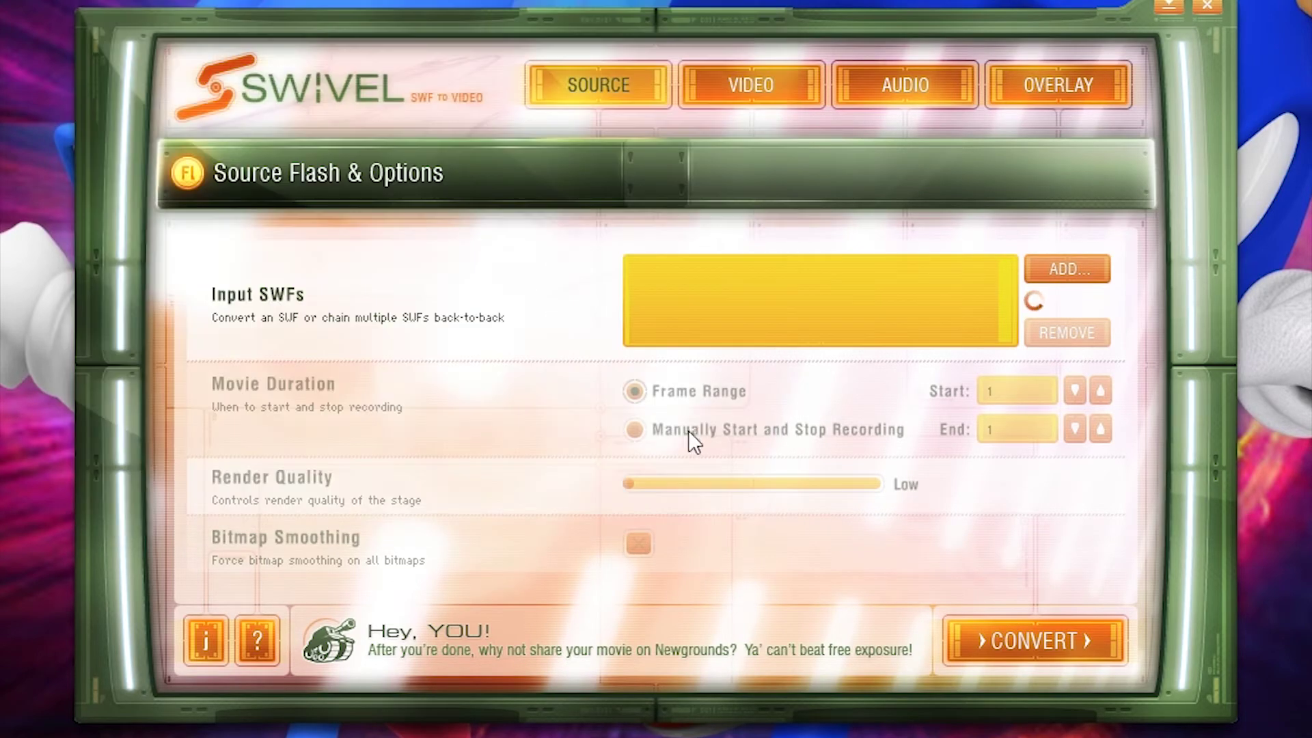
{"action": "left_click", "coordinate": [786, 99]}
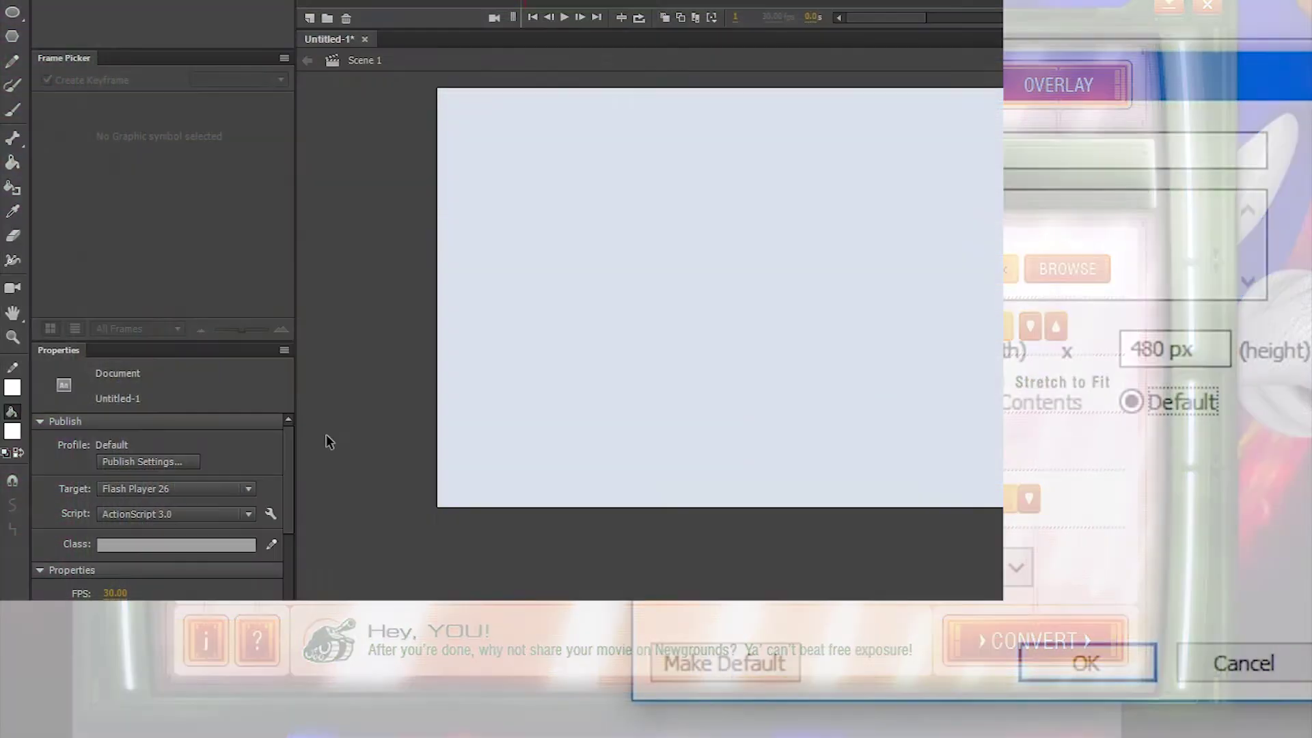
Step: Make 854 x 480 at 30 fps the default document settings and confirm both dialogs
{"action": "scroll", "coordinate": [294, 454], "scroll_direction": "down", "scroll_amount": 5}
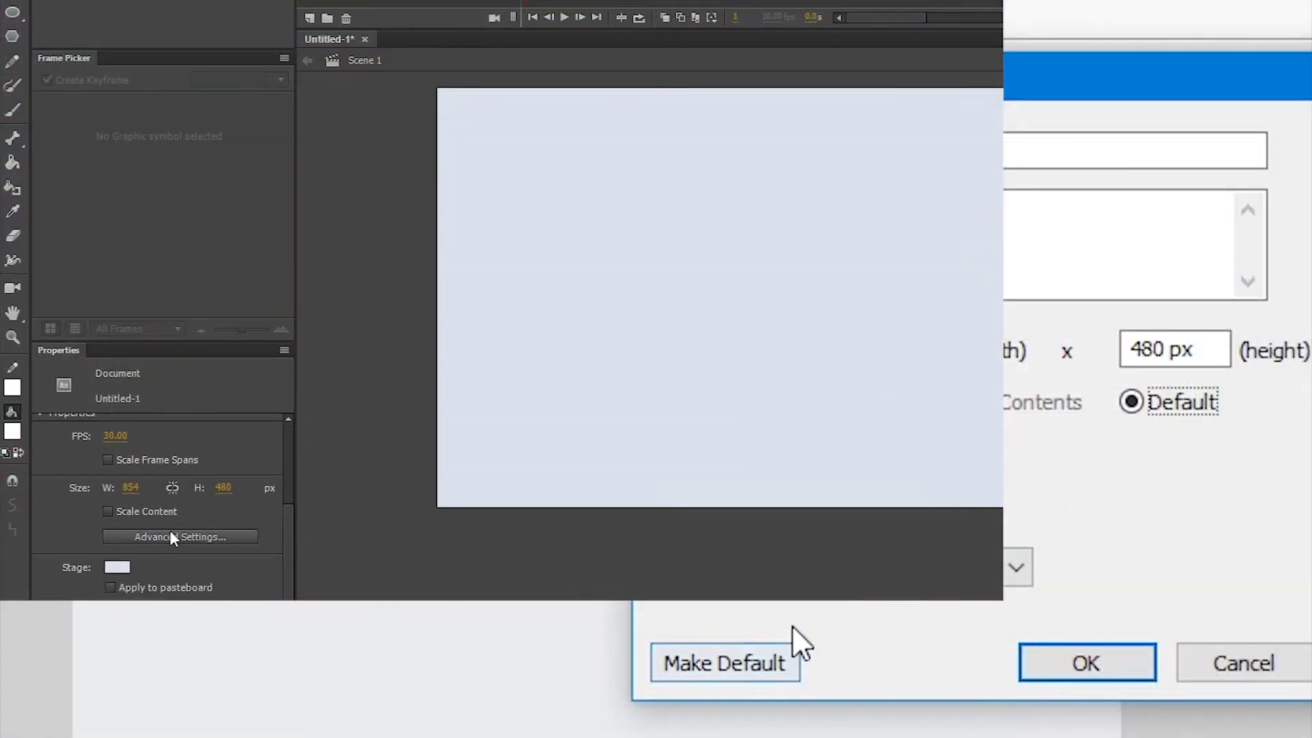
{"action": "left_click", "coordinate": [172, 536]}
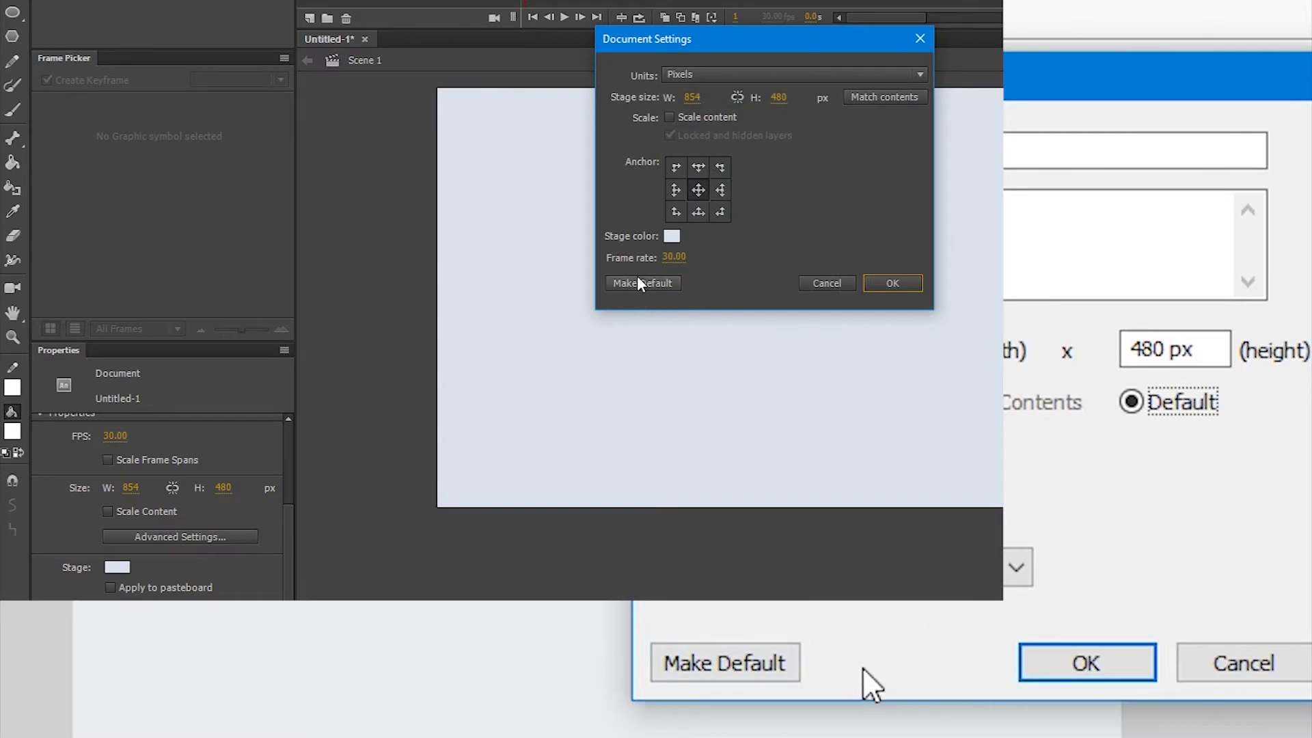
{"action": "left_click", "coordinate": [636, 280]}
{"action": "left_click", "coordinate": [895, 283]}
{"action": "left_click", "coordinate": [740, 666]}
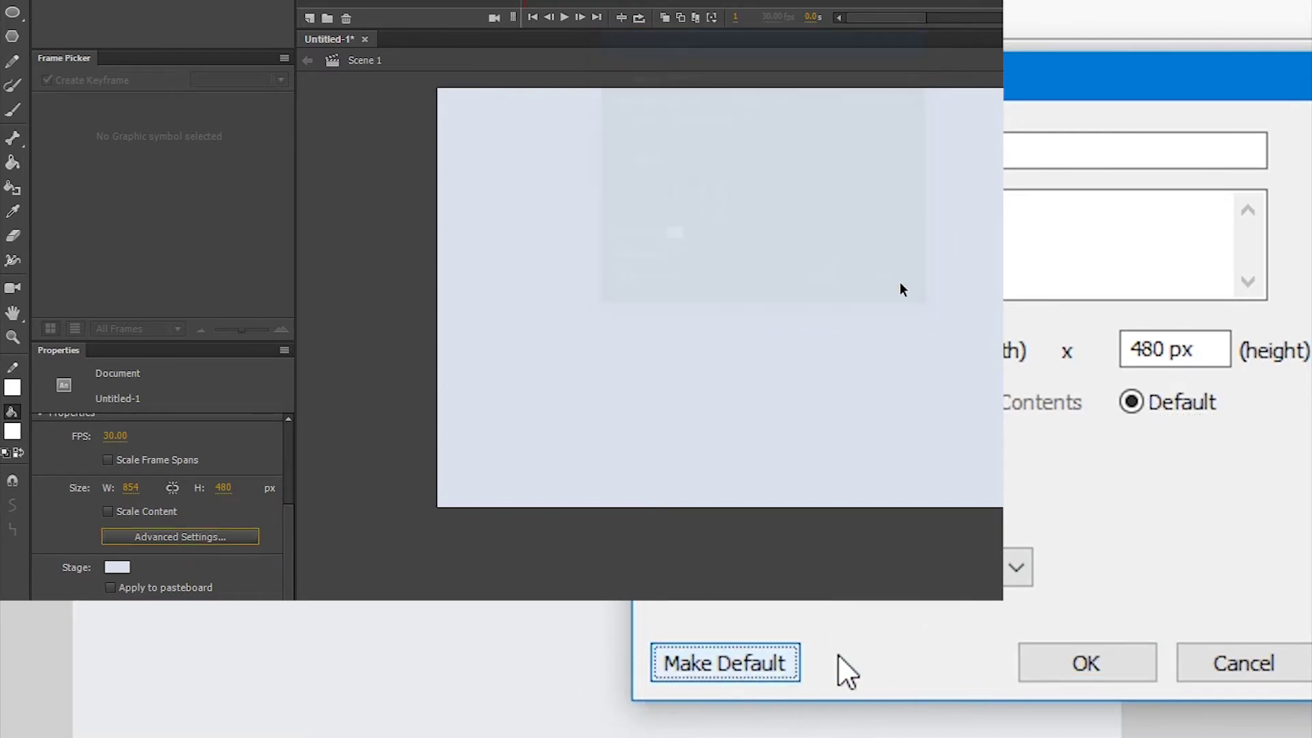
{"action": "left_click", "coordinate": [1088, 666]}
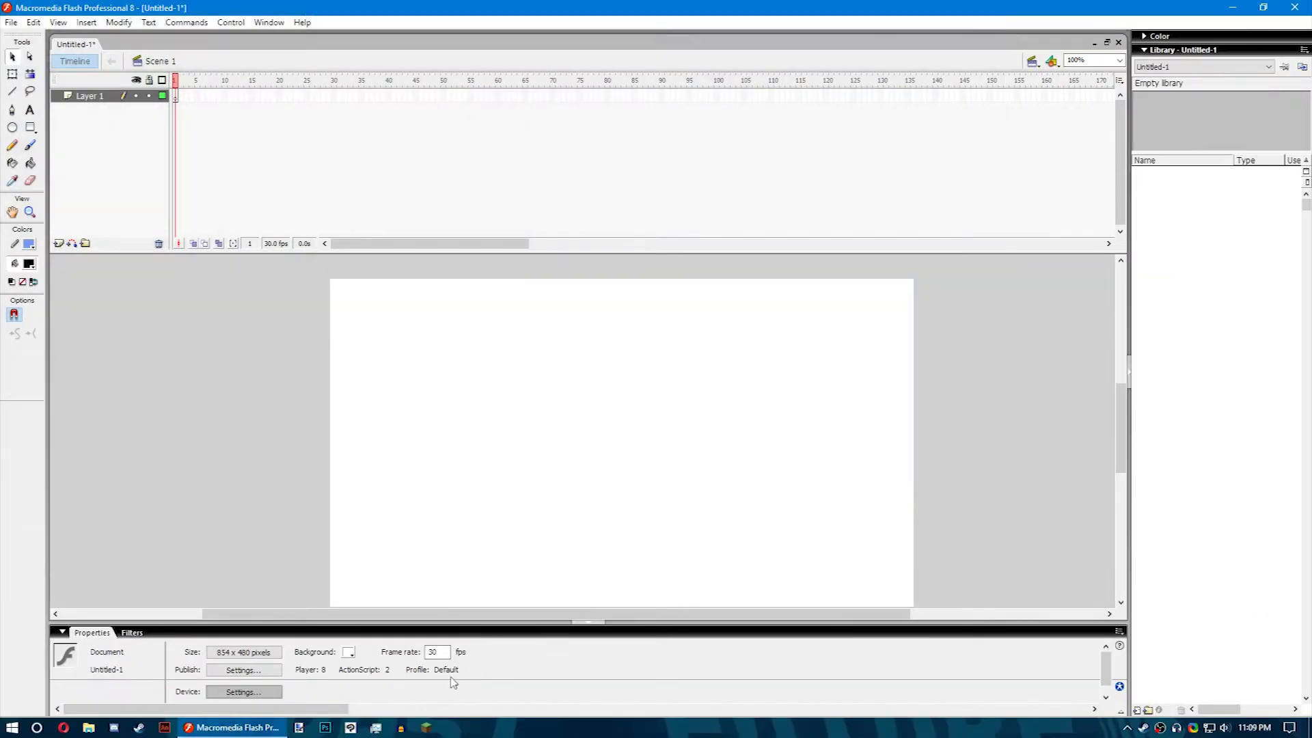
Step: In Publish Settings, try MP3 bit rates and Best quality for the audio stream
{"action": "left_click", "coordinate": [264, 672]}
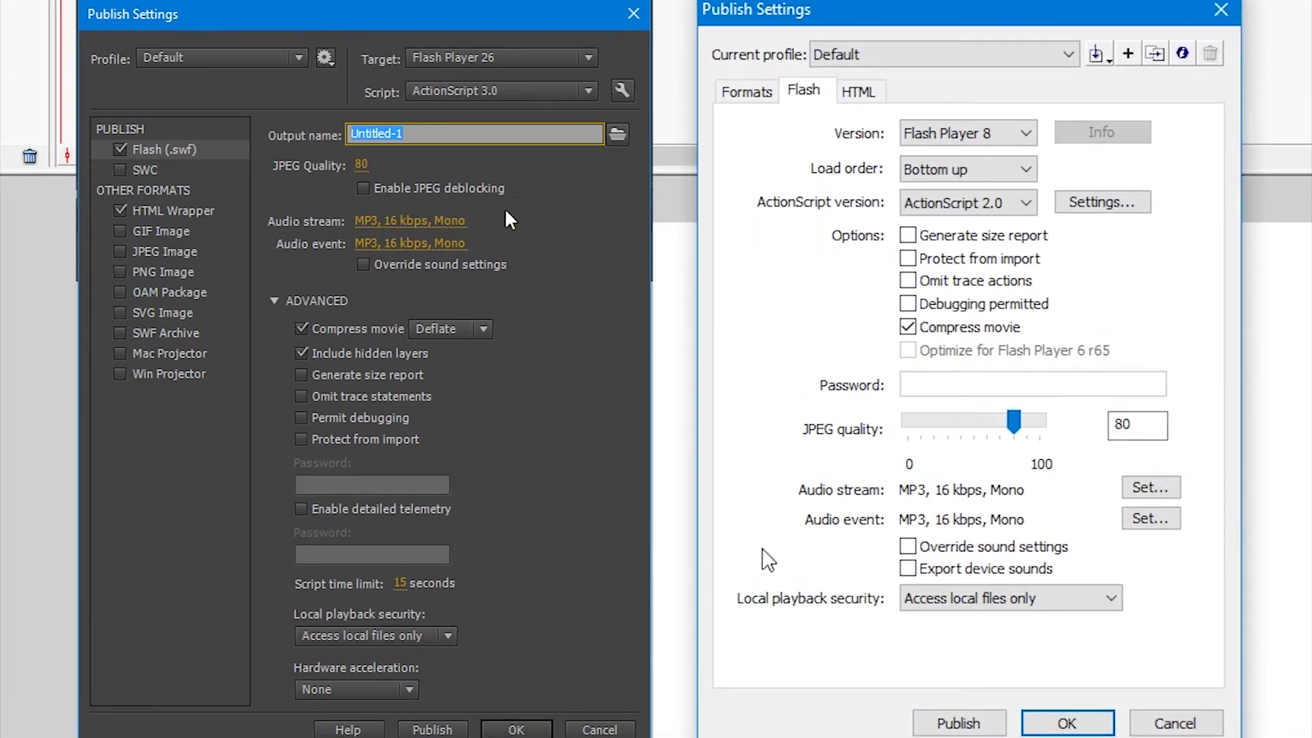
{"action": "left_click", "coordinate": [445, 226]}
{"action": "left_click", "coordinate": [1165, 492]}
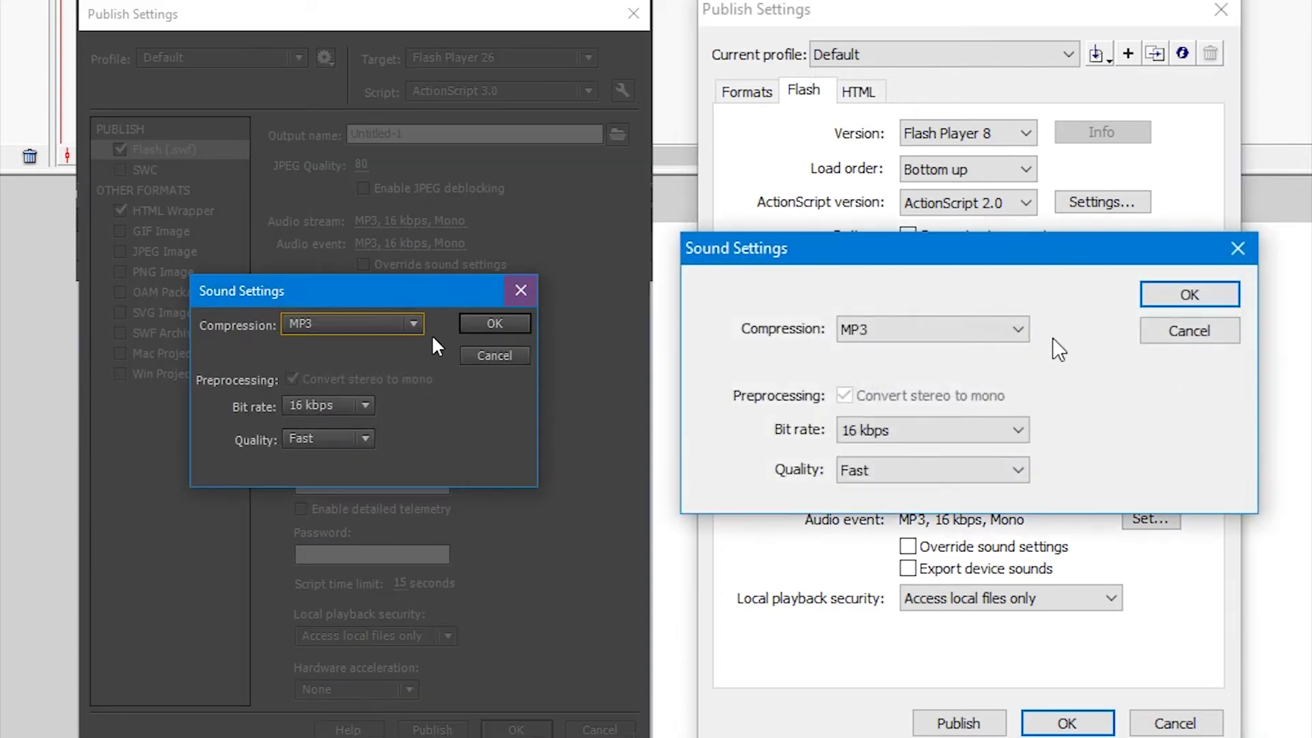
{"action": "left_click", "coordinate": [1018, 330]}
{"action": "left_click", "coordinate": [372, 321]}
{"action": "left_click", "coordinate": [358, 383]}
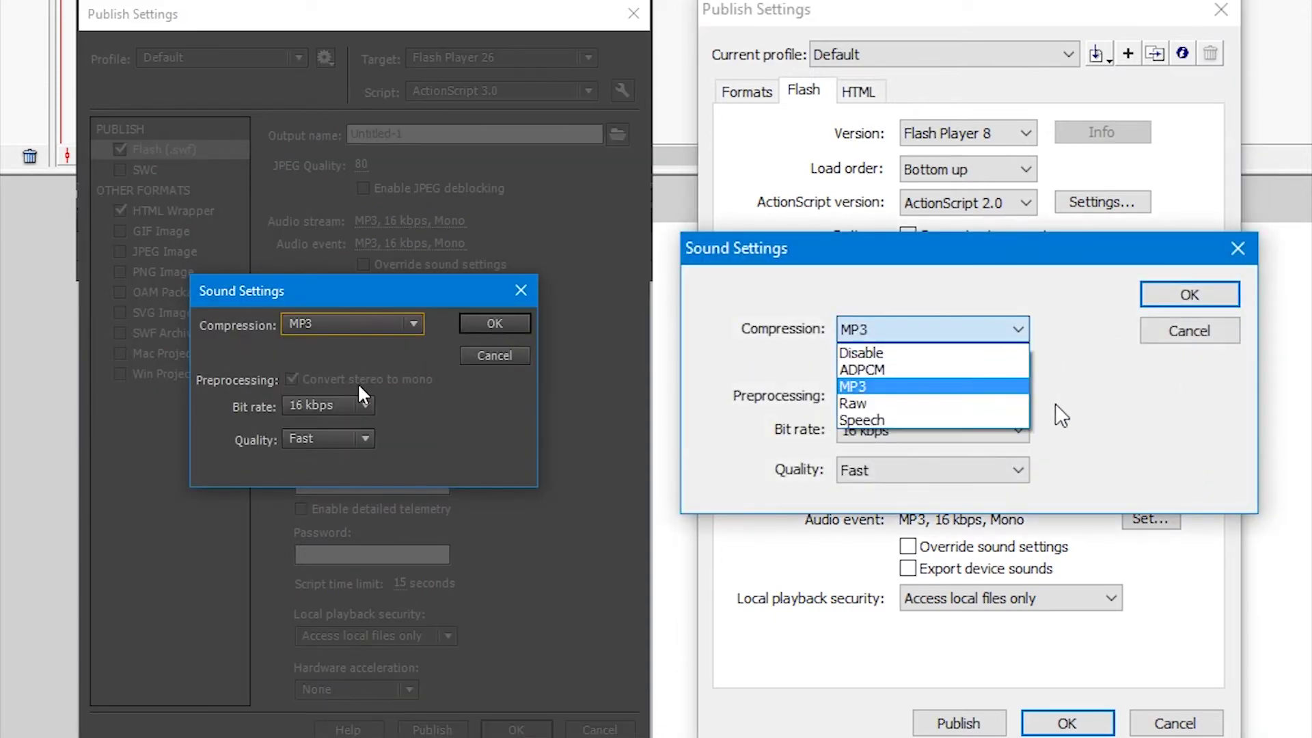
{"action": "left_click", "coordinate": [331, 410]}
{"action": "left_click", "coordinate": [1013, 386]}
{"action": "left_click", "coordinate": [1017, 429]}
{"action": "left_click", "coordinate": [338, 688]}
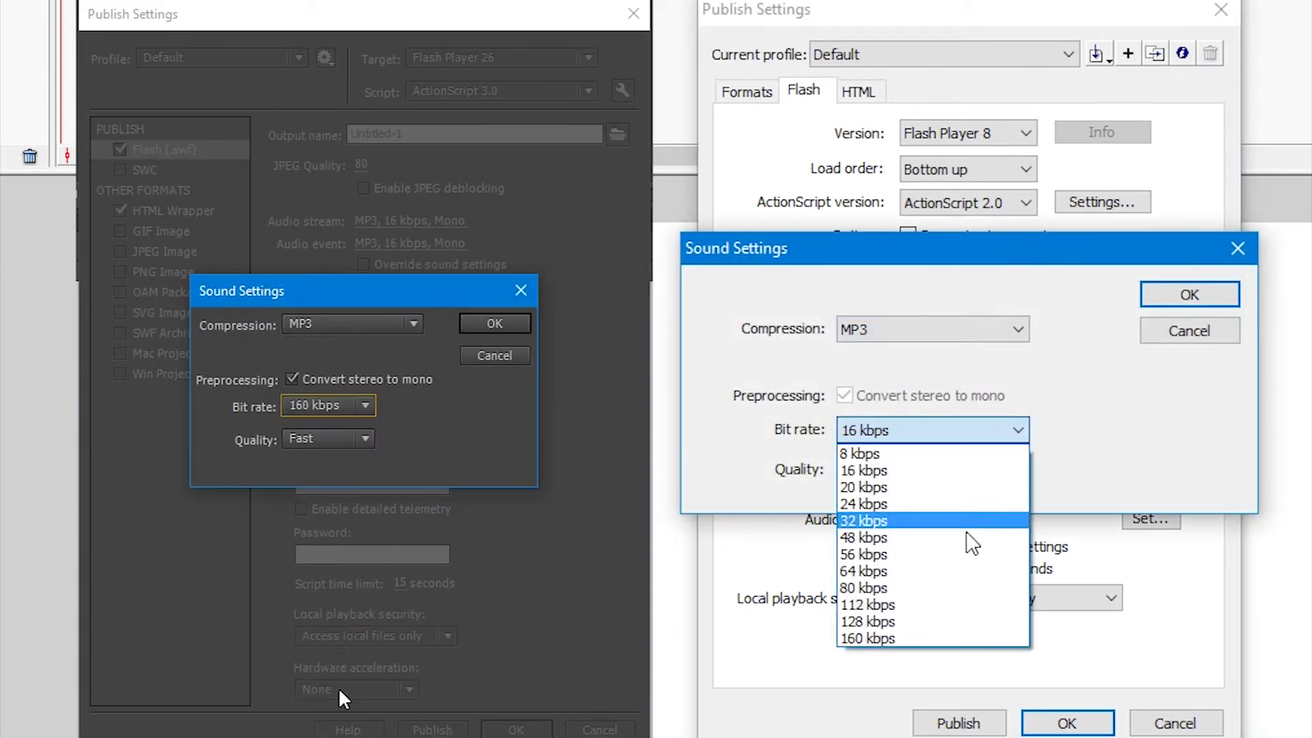
{"action": "left_click", "coordinate": [868, 621]}
{"action": "left_click", "coordinate": [328, 438]}
{"action": "left_click", "coordinate": [314, 509]}
{"action": "left_click", "coordinate": [933, 429]}
{"action": "left_click", "coordinate": [321, 380]}
{"action": "left_click", "coordinate": [868, 621]}
{"action": "left_click", "coordinate": [932, 470]}
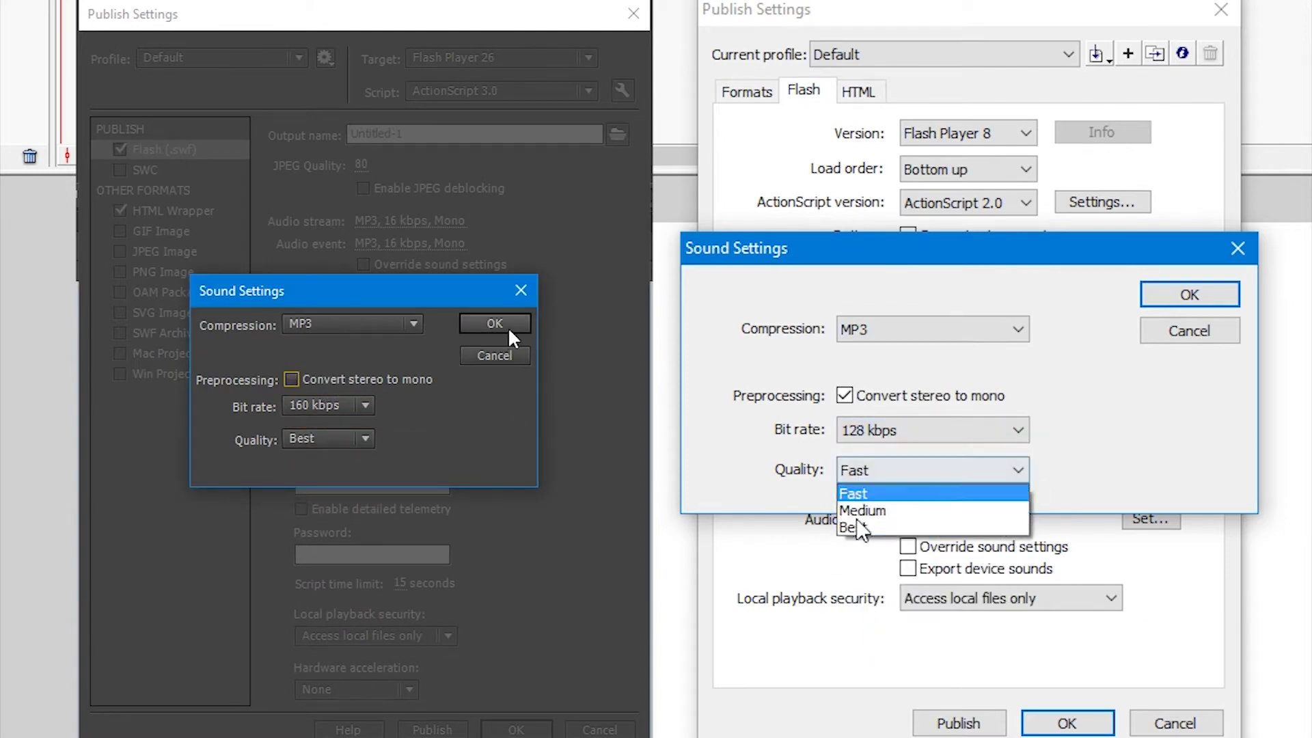
{"action": "left_click", "coordinate": [495, 323]}
{"action": "left_click", "coordinate": [861, 529]}
Step: Switch the audio stream to Raw compression at 44kHz, stereo
{"action": "left_click", "coordinate": [845, 396]}
{"action": "left_click", "coordinate": [415, 221]}
{"action": "left_click", "coordinate": [340, 325]}
{"action": "left_click", "coordinate": [968, 333]}
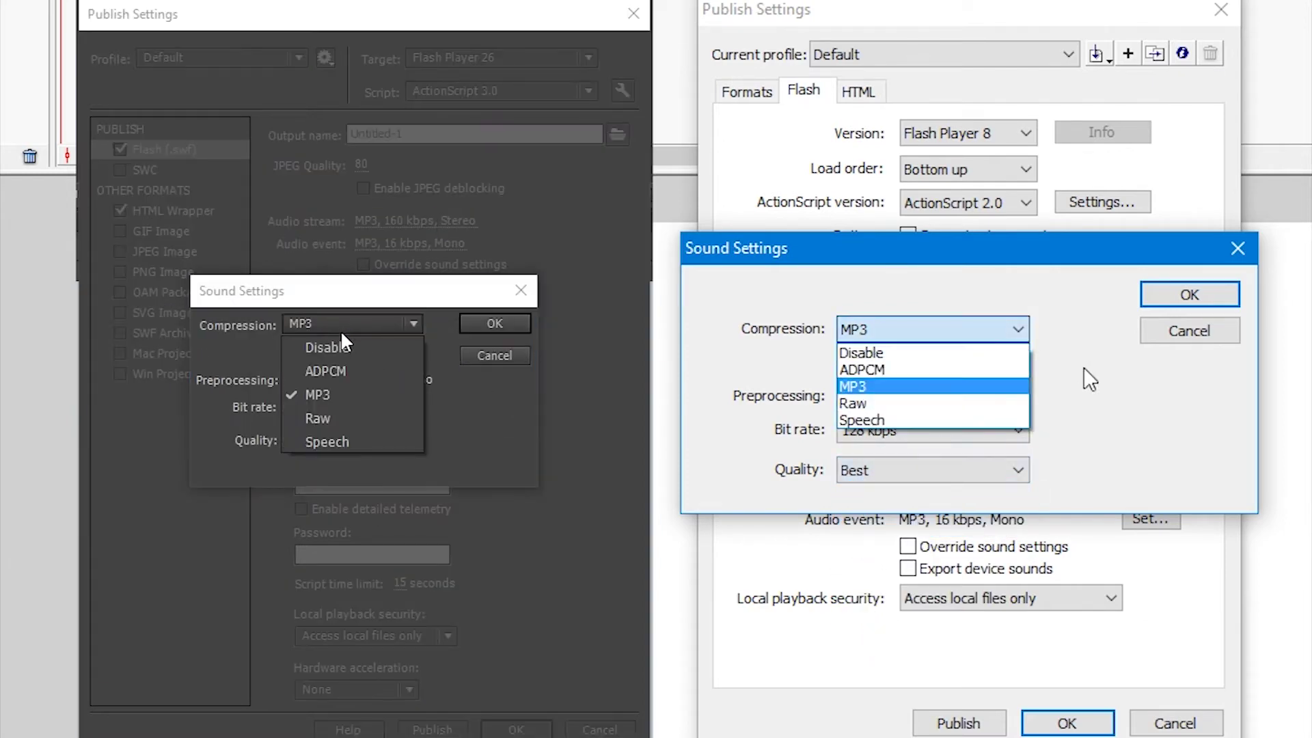
{"action": "left_click", "coordinate": [346, 416]}
{"action": "left_click", "coordinate": [966, 404]}
{"action": "left_click", "coordinate": [984, 432]}
{"action": "left_click", "coordinate": [328, 405]}
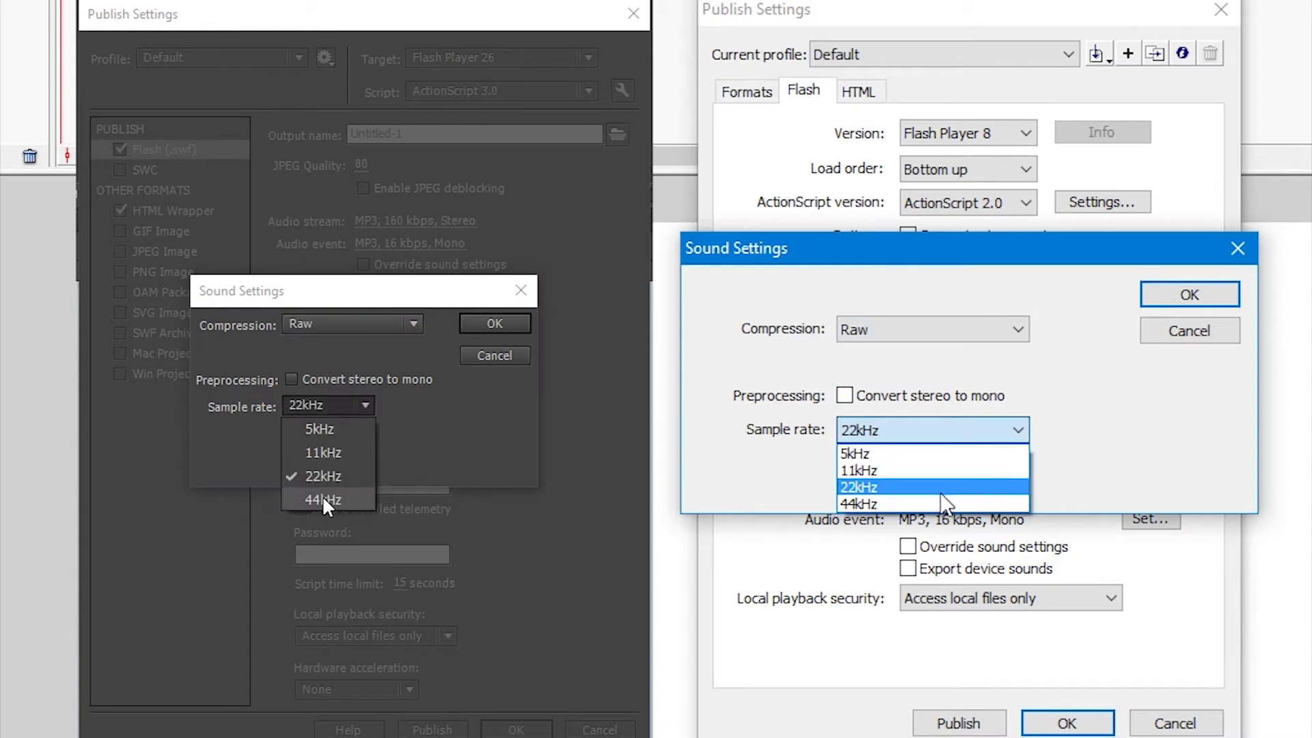
{"action": "left_click", "coordinate": [321, 494]}
{"action": "left_click", "coordinate": [937, 430]}
{"action": "left_click", "coordinate": [936, 430]}
{"action": "left_click", "coordinate": [495, 323]}
{"action": "left_click", "coordinate": [886, 503]}
{"action": "left_click", "coordinate": [424, 243]}
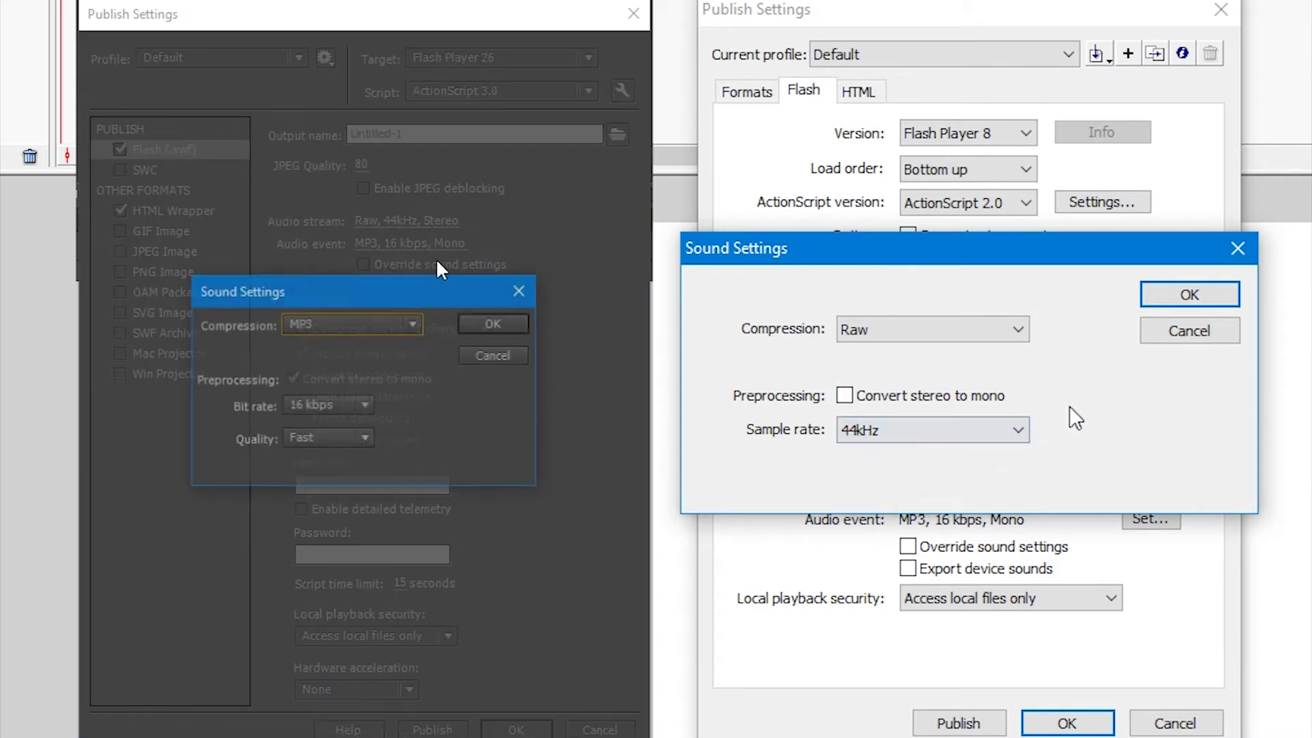
Step: Set the audio event to Raw compression at 44kHz, stereo
{"action": "left_click", "coordinate": [342, 324]}
{"action": "left_click", "coordinate": [1189, 294]}
{"action": "left_click", "coordinate": [328, 415]}
{"action": "left_click", "coordinate": [1151, 518]}
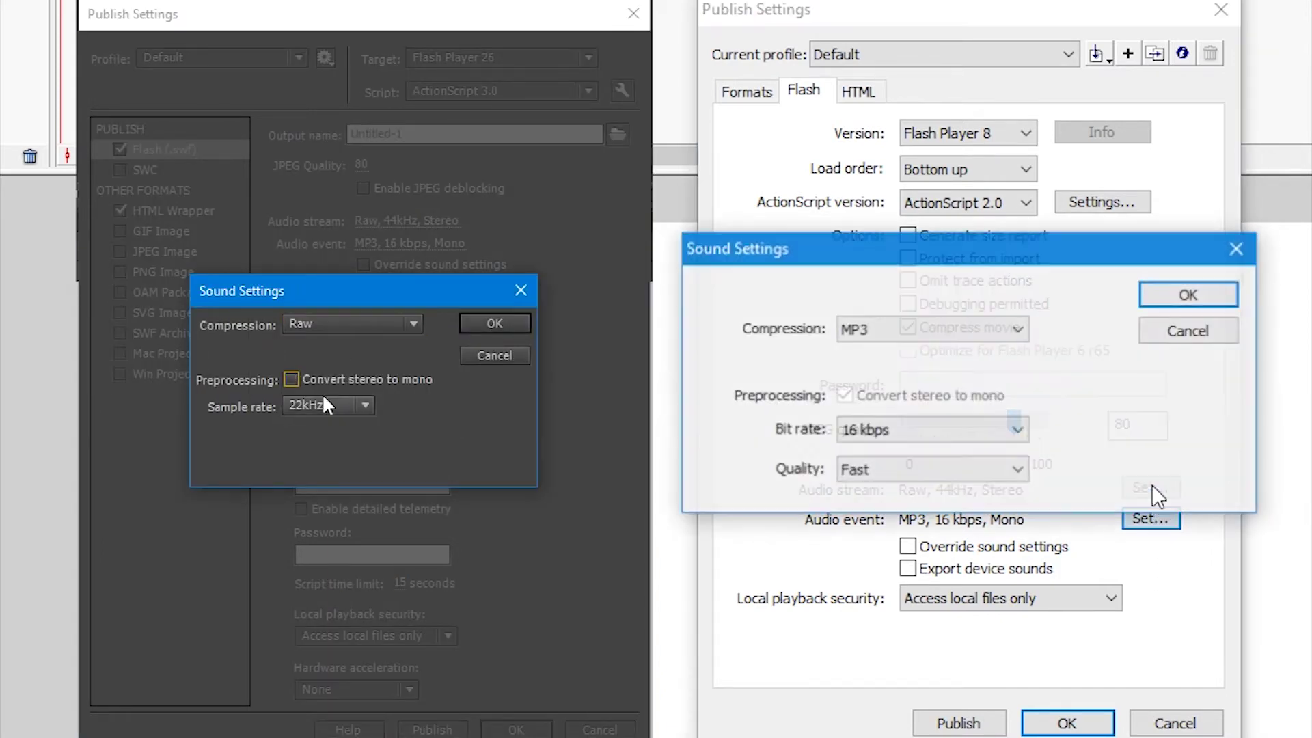
{"action": "left_click", "coordinate": [316, 405]}
{"action": "left_click", "coordinate": [931, 329]}
{"action": "left_click", "coordinate": [324, 498]}
{"action": "left_click", "coordinate": [494, 323]}
{"action": "left_click", "coordinate": [909, 404]}
{"action": "left_click", "coordinate": [909, 430]}
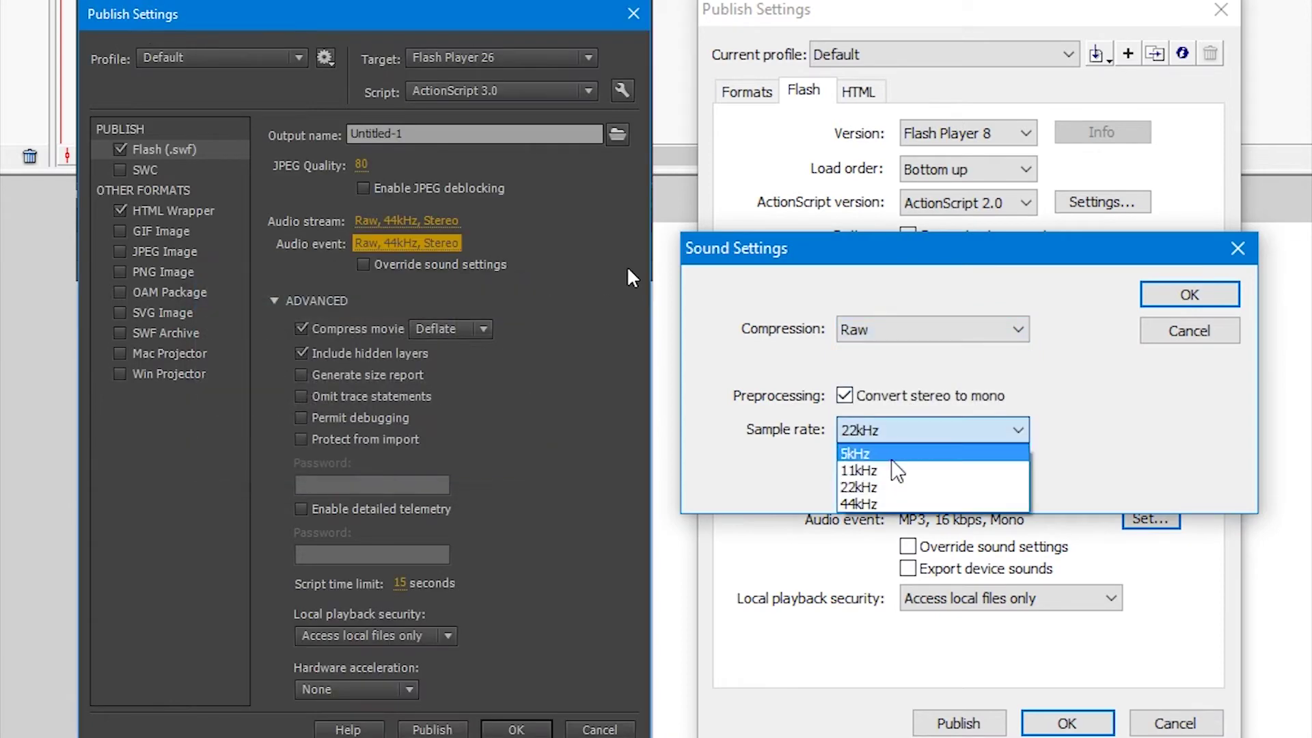
{"action": "left_click", "coordinate": [881, 501]}
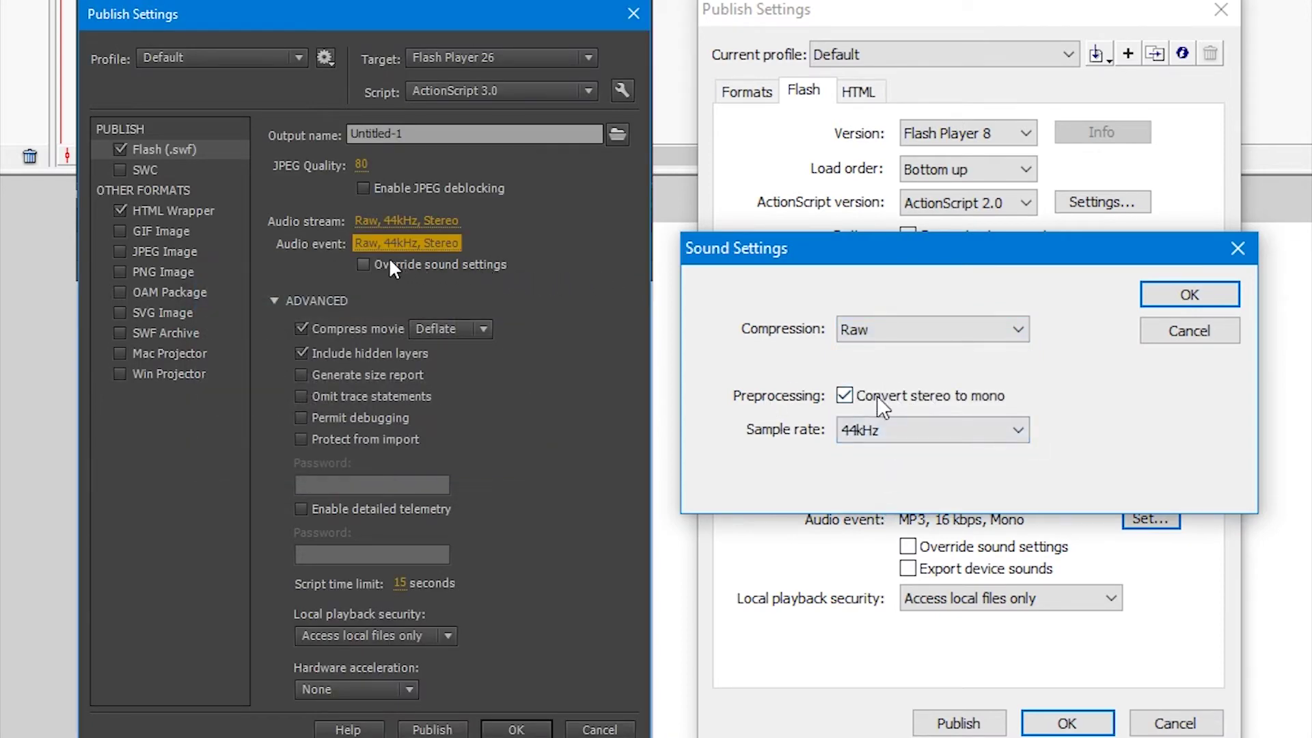
{"action": "left_click", "coordinate": [845, 395]}
{"action": "left_click", "coordinate": [1197, 302]}
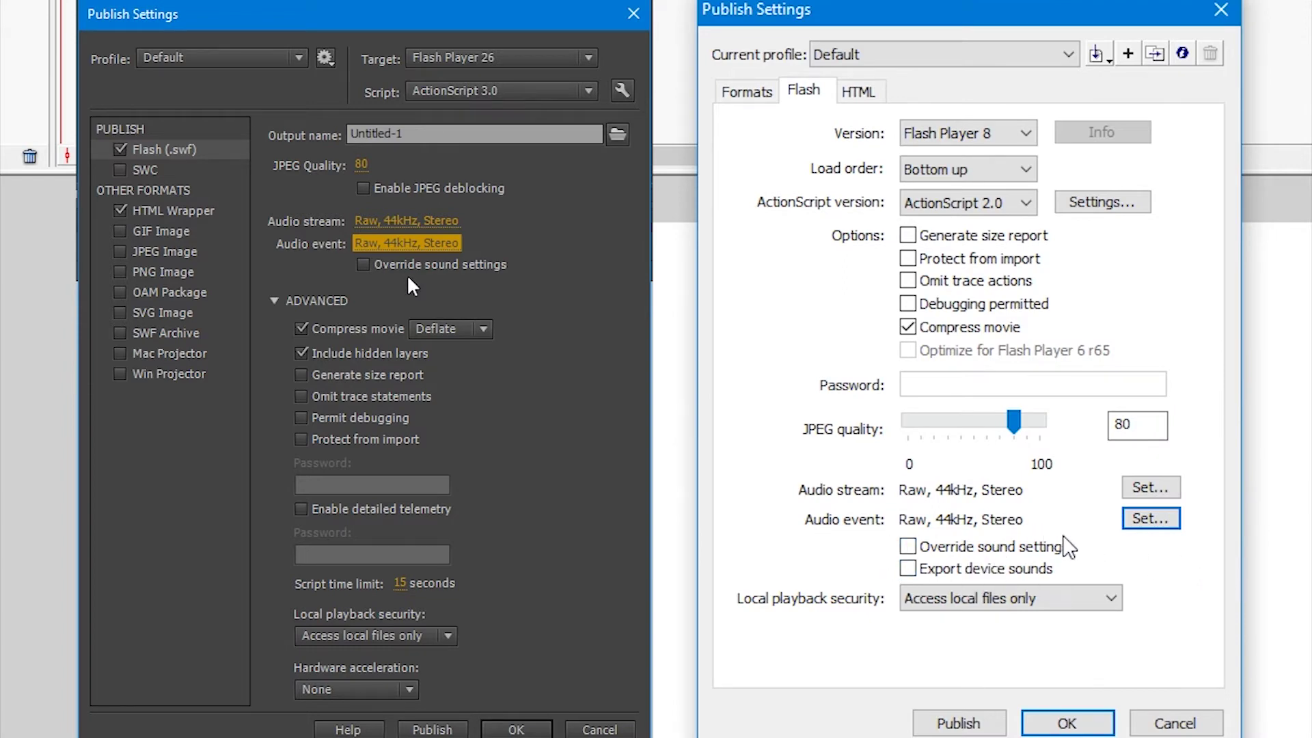
Step: Tick Override sound settings in Publish Settings
{"action": "left_click", "coordinate": [363, 264]}
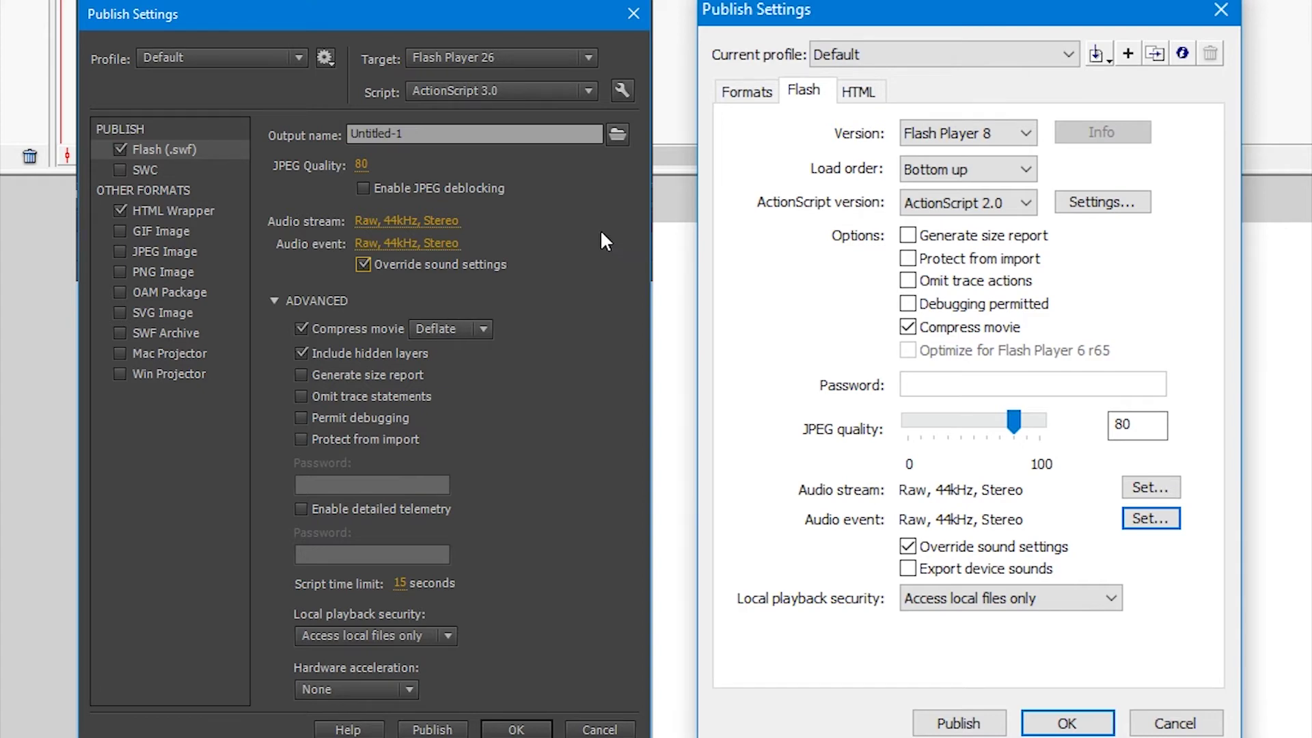
Step: Drag the JPEG quality from 80 to 100 in both Publish Settings dialogs
{"action": "left_click_drag", "start_coordinate": [372, 170], "coordinate": [547, 171]}
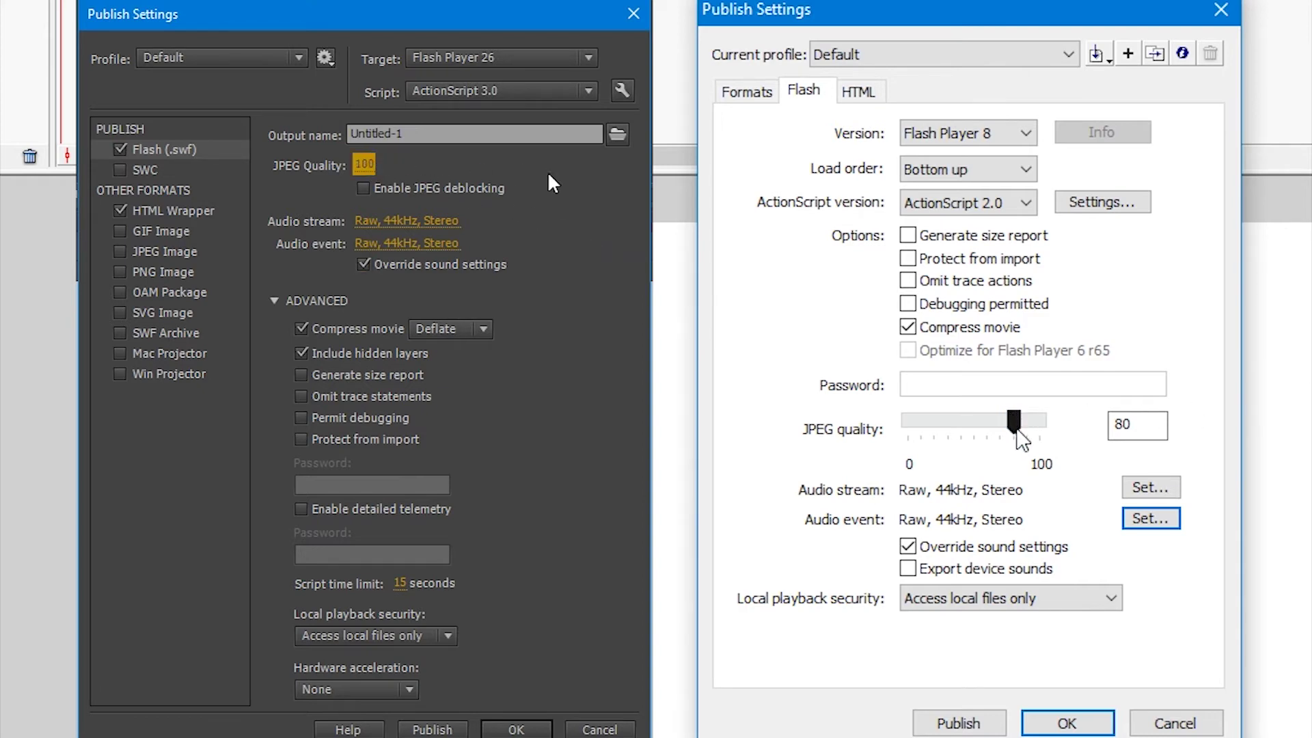
{"action": "left_click_drag", "start_coordinate": [1014, 422], "coordinate": [1039, 422]}
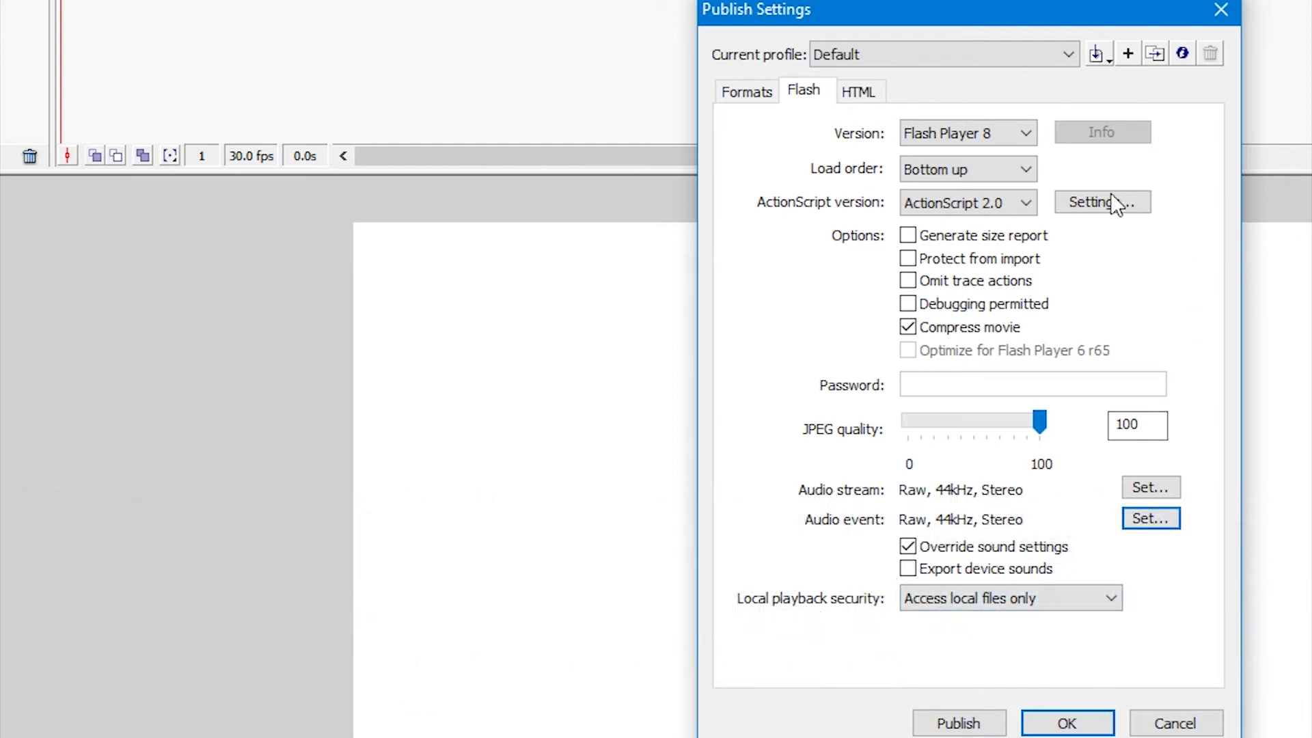
Step: Keep the Default profile, apply the publish settings, and close Untitled-1 without saving
{"action": "left_click", "coordinate": [978, 59]}
{"action": "left_click", "coordinate": [1178, 199]}
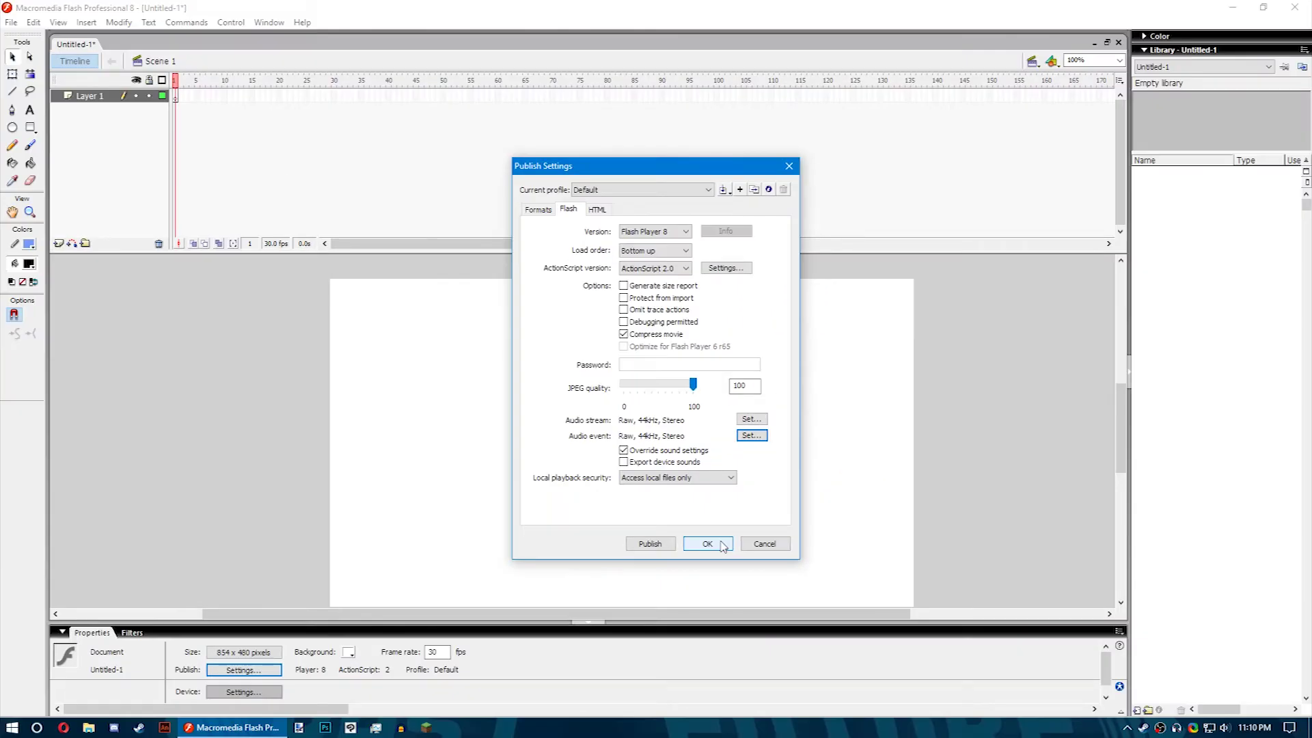
{"action": "left_click", "coordinate": [708, 544]}
{"action": "key", "text": "ctrl+w"}
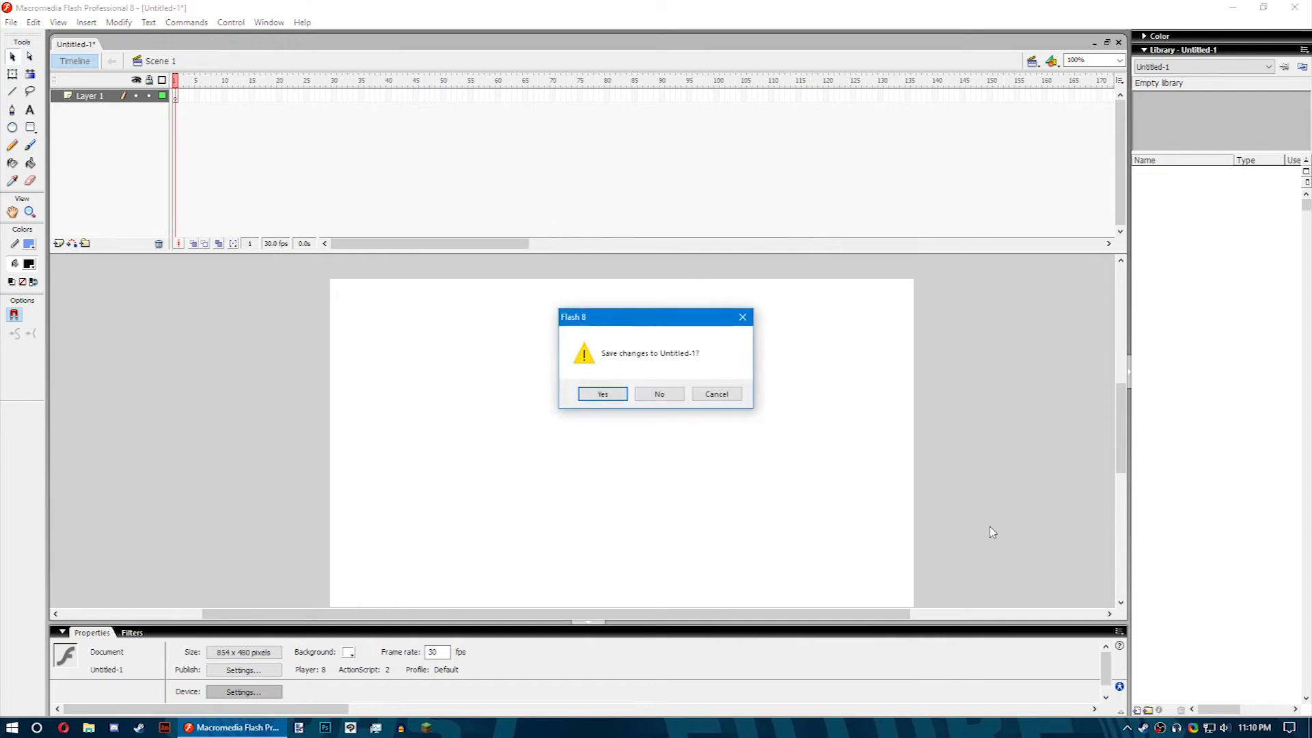
{"action": "left_click", "coordinate": [671, 399]}
Step: Create a new Flash document and import the saved custom publish profile into it
{"action": "left_click", "coordinate": [592, 251]}
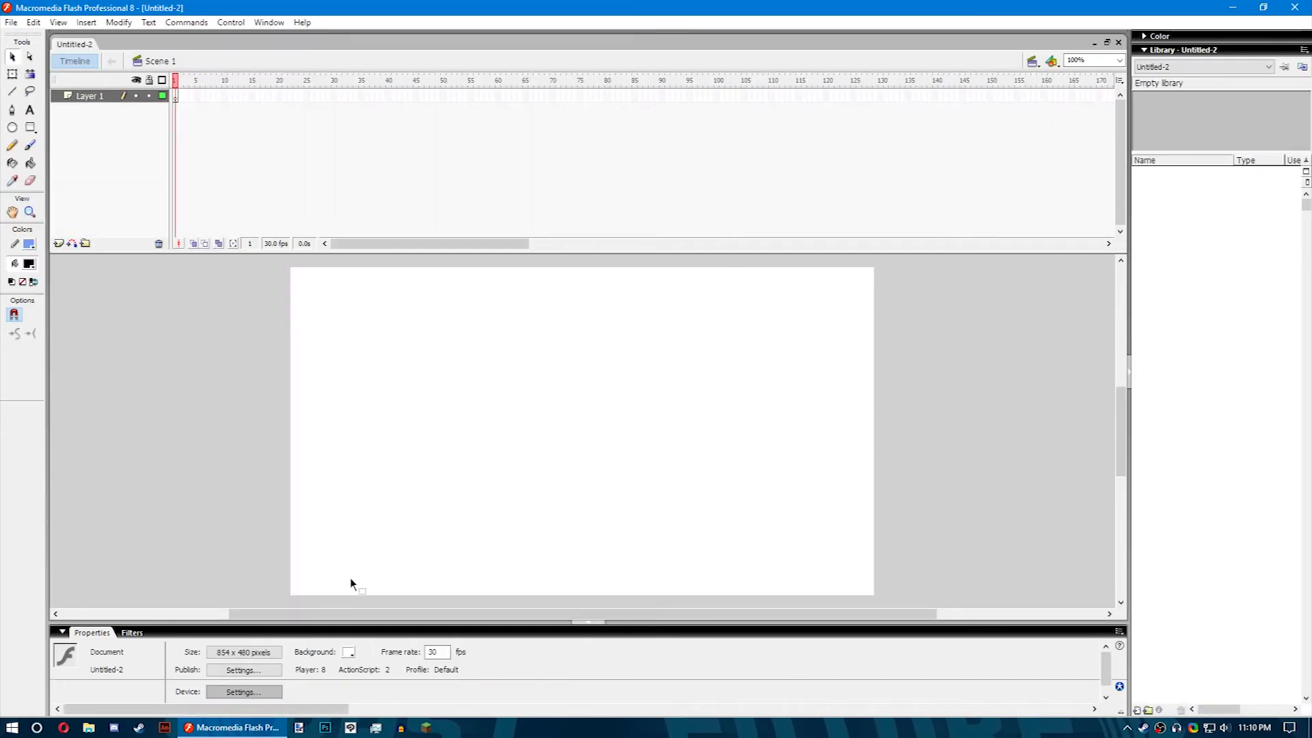
{"action": "left_click", "coordinate": [243, 669]}
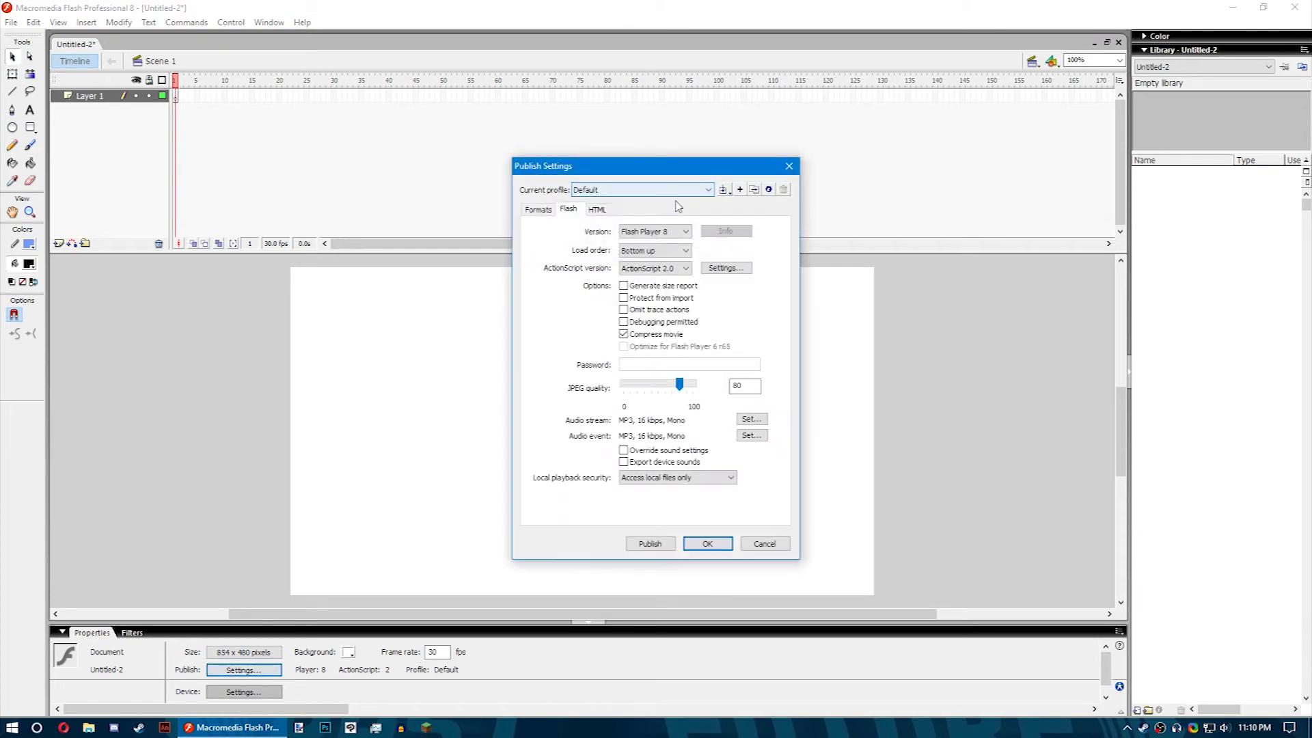
{"action": "left_click", "coordinate": [723, 189]}
{"action": "left_click", "coordinate": [752, 199]}
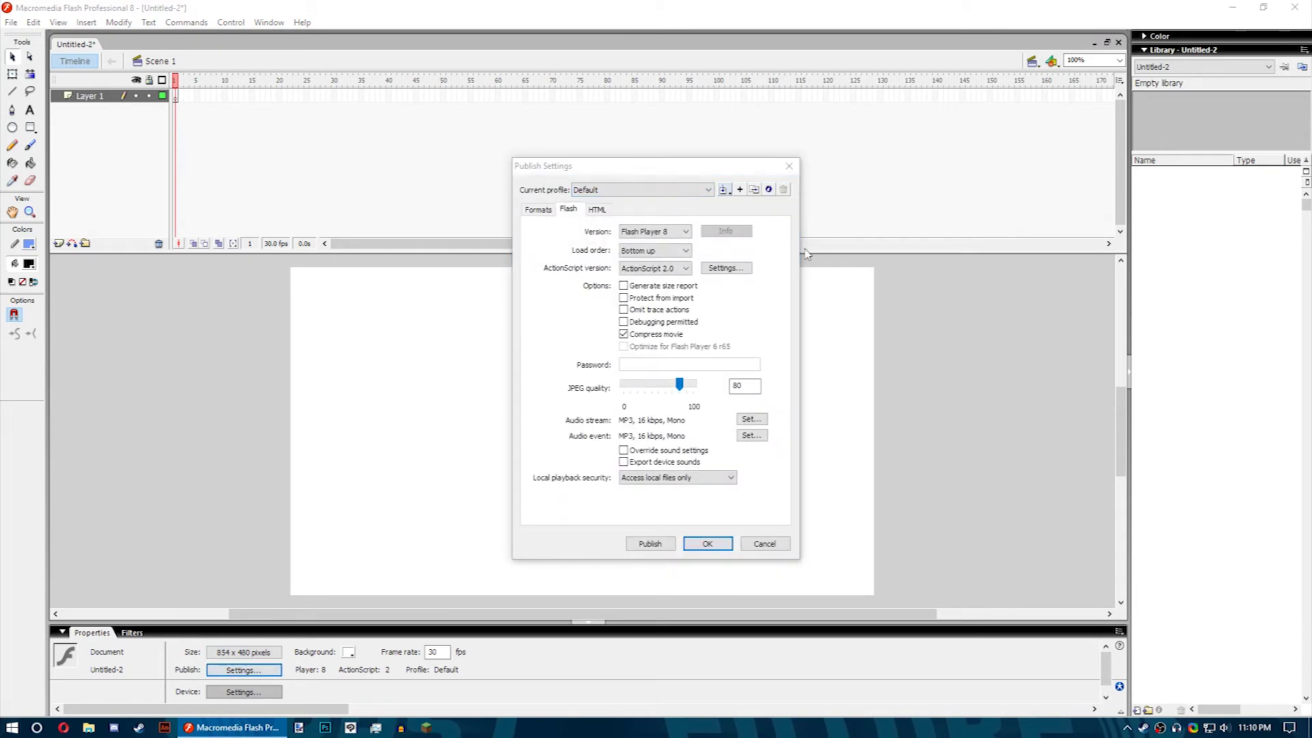
{"action": "double_click", "coordinate": [615, 380]}
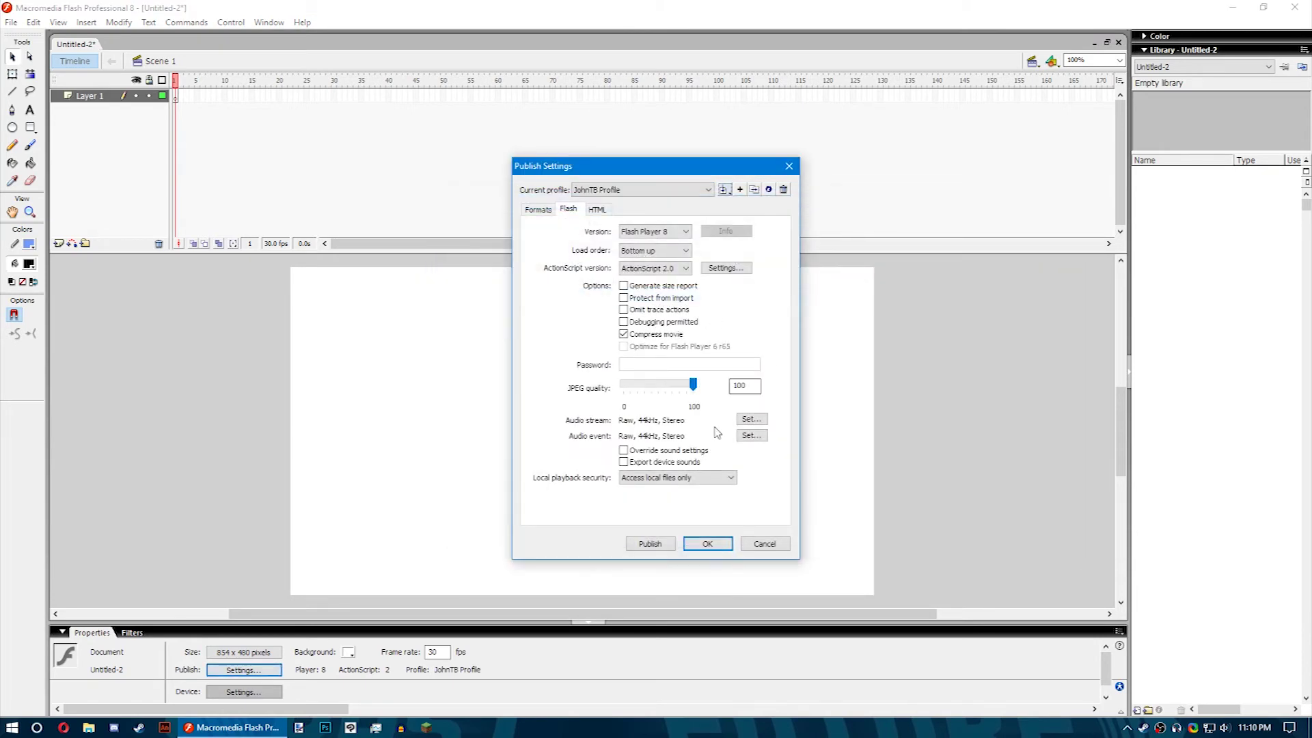
{"action": "left_click", "coordinate": [708, 544]}
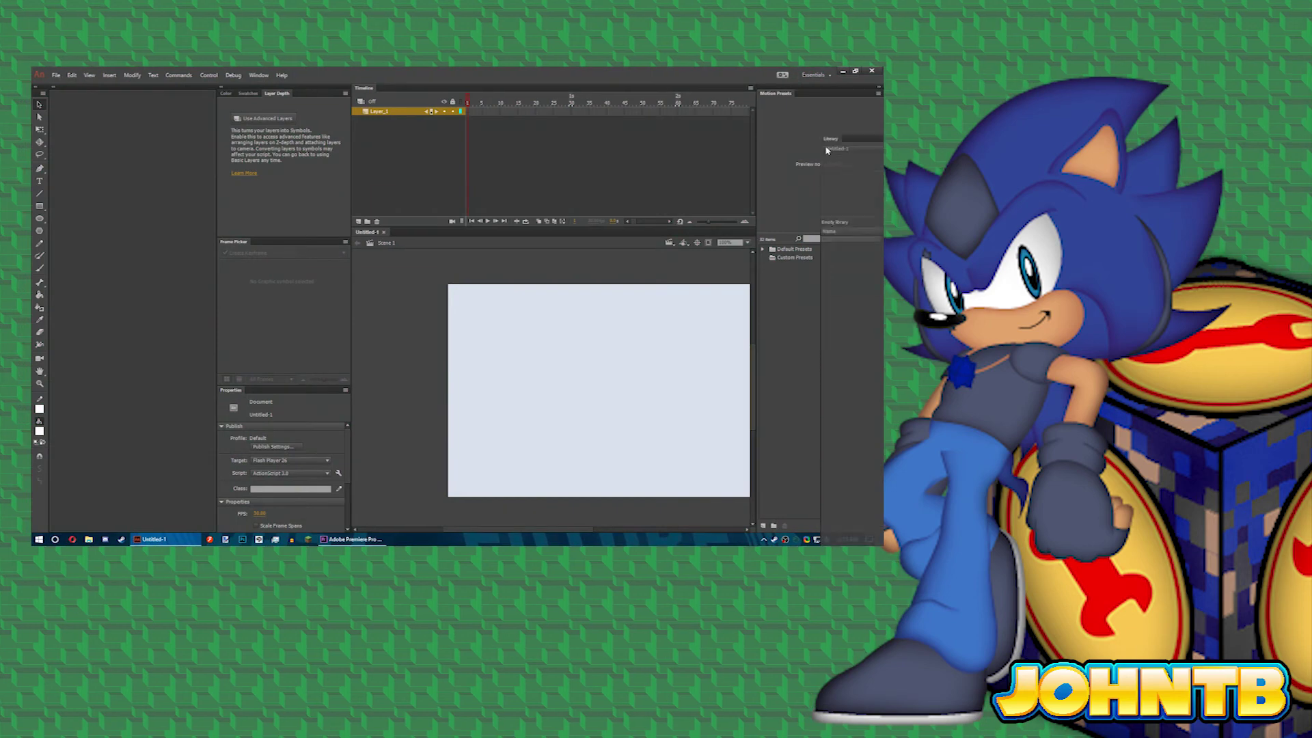
Step: Dock the Library panel beneath Motion Presets as one tabbed group
{"action": "left_click_drag", "start_coordinate": [826, 150], "coordinate": [768, 97]}
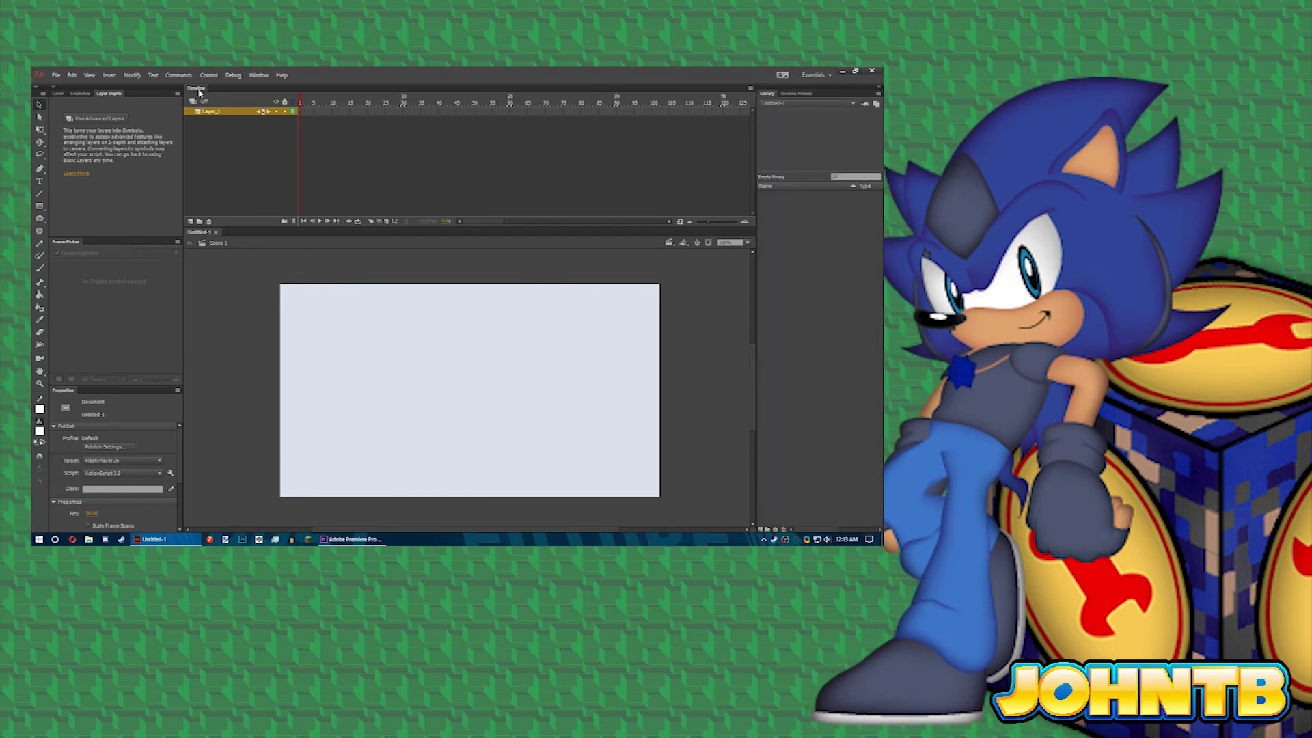